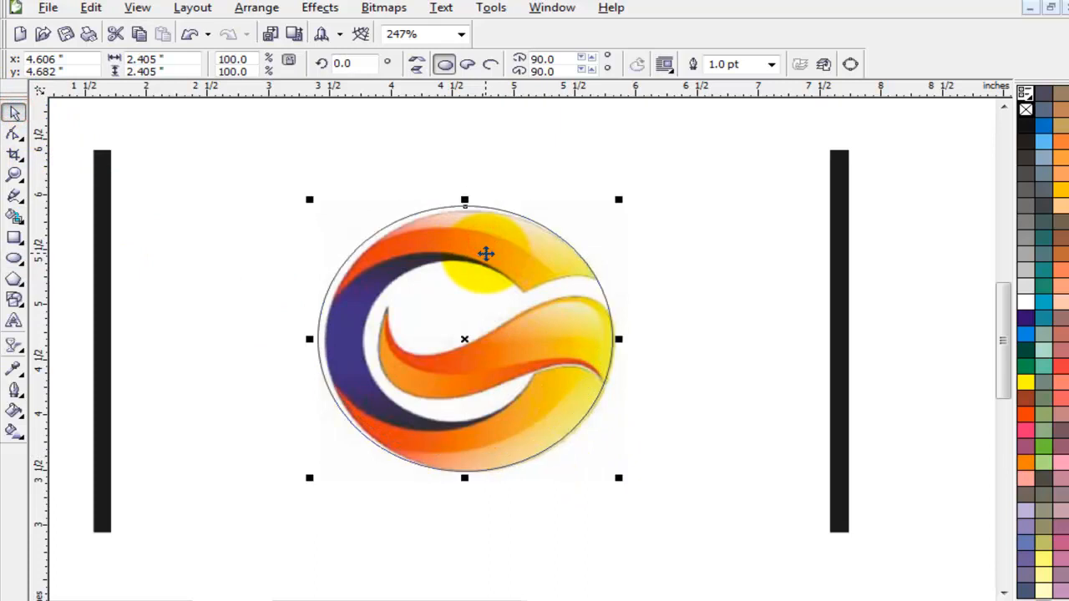
- Resize the circle to about 2.37 inches across so it fits the logo's outer edge
left_click(475, 243)
left_click(354, 276)
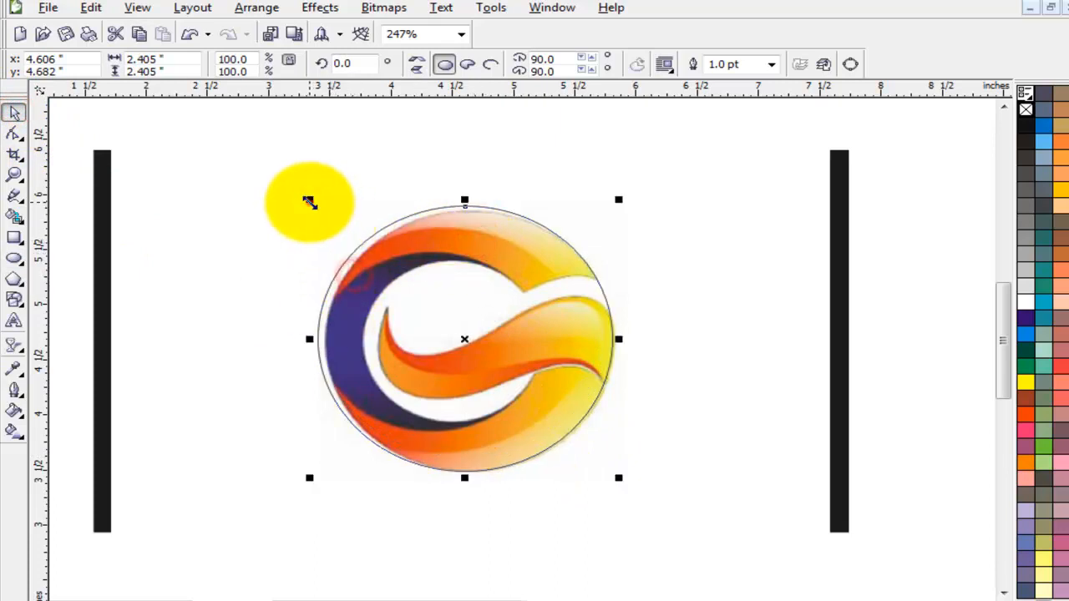
key("z")
left_click_drag(231, 186, 721, 496)
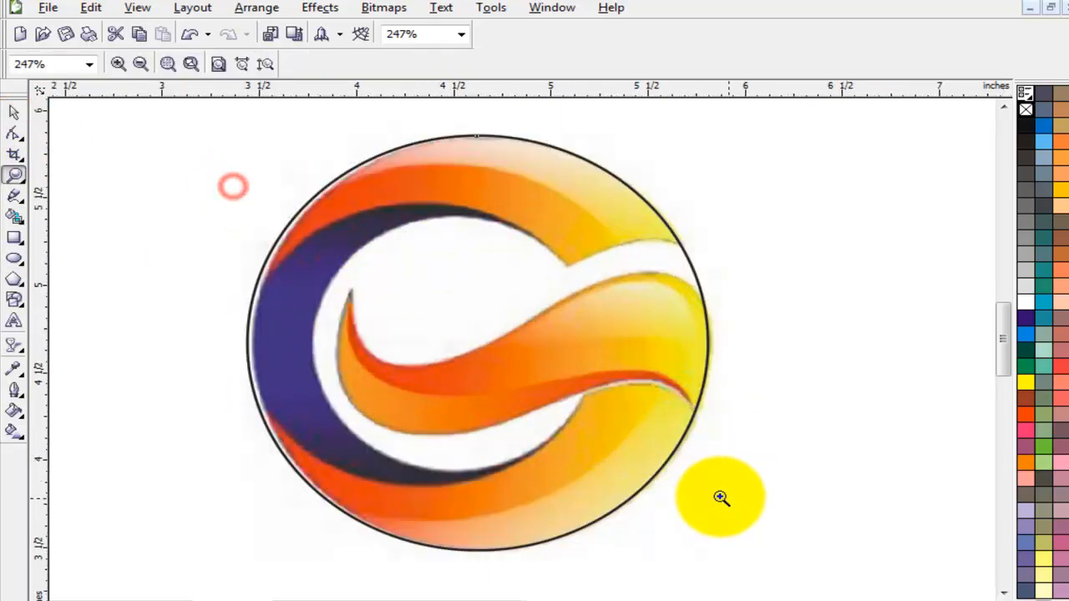
- Make a smaller copy of the circle, about 1.79 by 1.61 inches, fitted around the purple crescent's outer edge
left_click(14, 111)
left_click_drag(708, 138, 662, 187)
left_click_drag(562, 328, 500, 339)
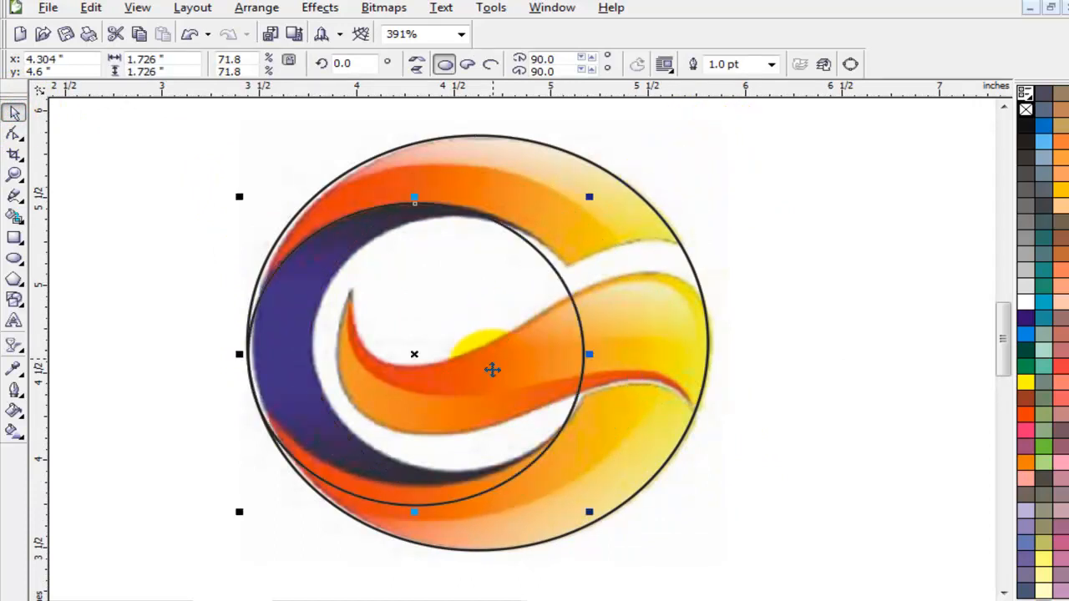
left_click_drag(425, 491, 424, 491)
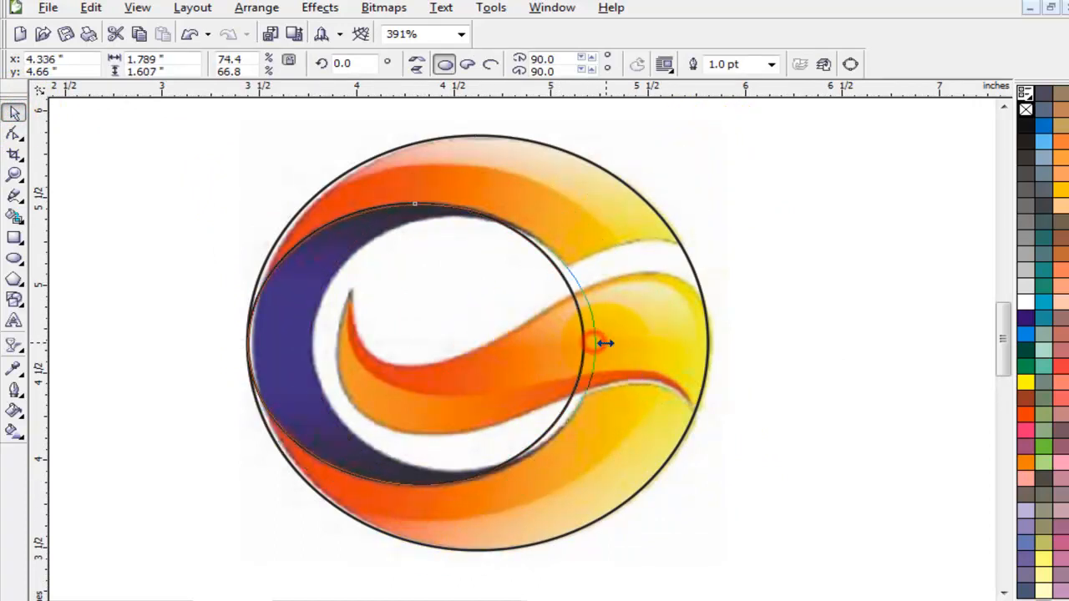
left_click_drag(604, 343, 607, 346)
- Add a middle ellipse, about 2.2 by 2 inches, following the border between the dark orange and pale outer bands
left_click_drag(474, 298, 492, 257)
left_click_drag(621, 448, 681, 504)
left_click_drag(258, 500, 215, 512)
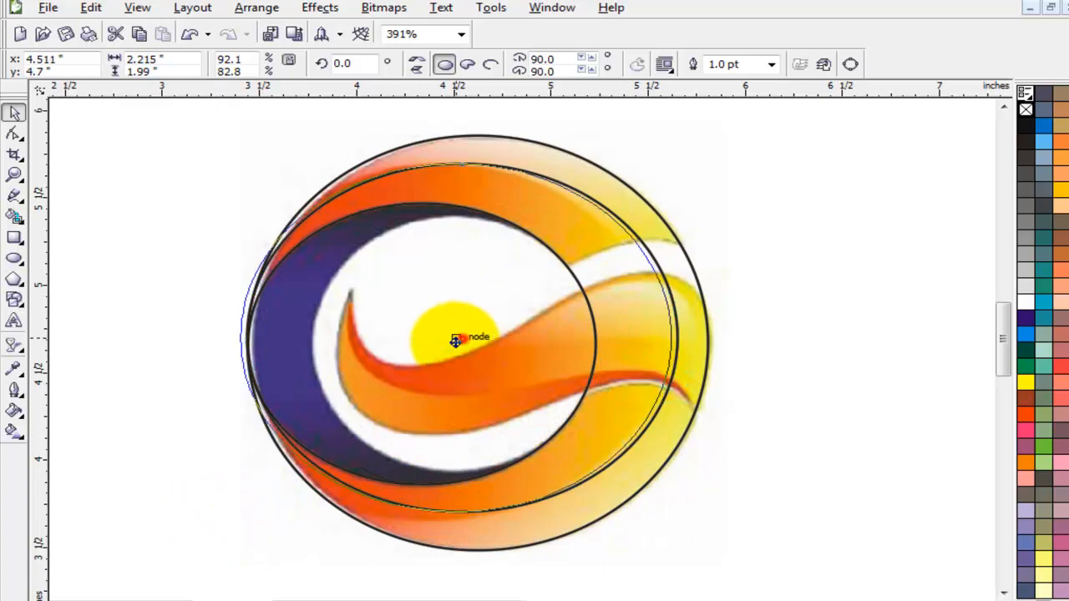
left_click_drag(462, 337, 442, 345)
left_click_drag(661, 162, 666, 161)
left_click(142, 346)
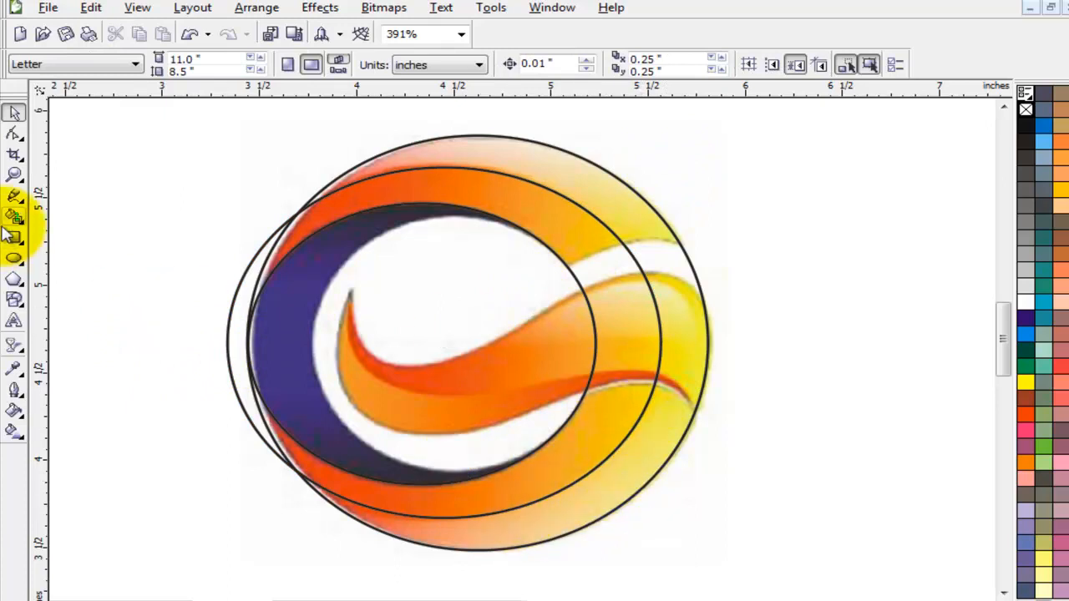
- Draw a straight Pen line, about 0.58 inches wide, from the outer circle to the inner ellipse above the white gap
left_click(25, 205)
left_click(126, 207)
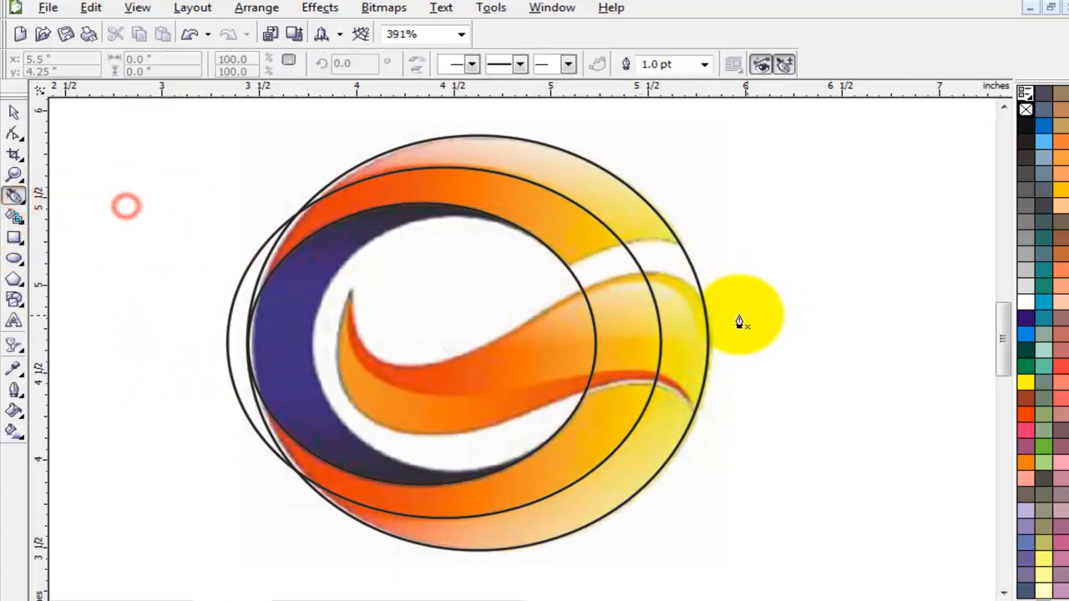
left_click(681, 243)
left_click(567, 270)
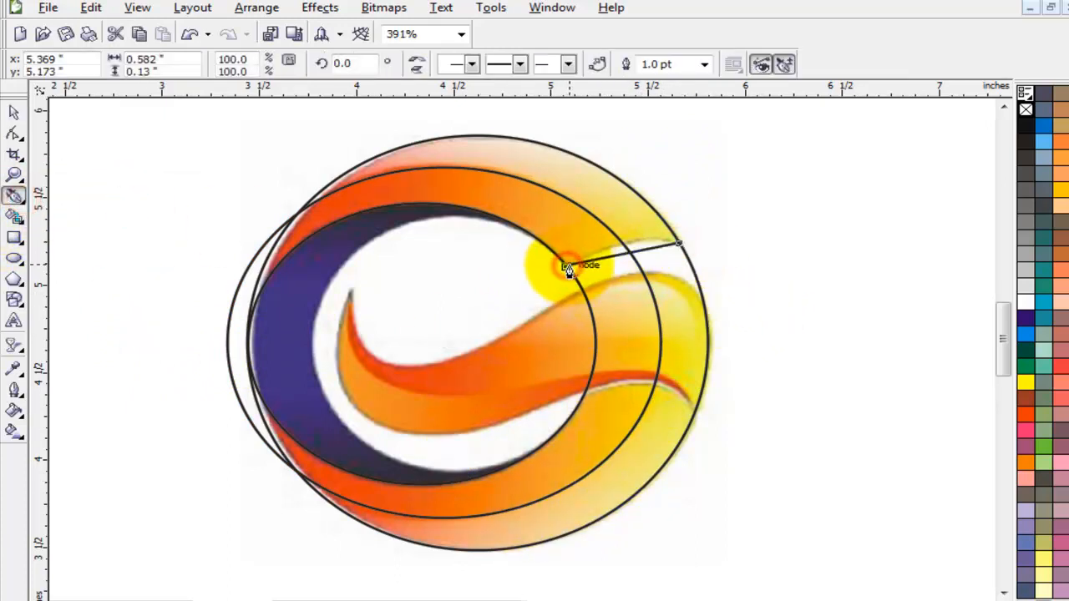
- Draw a straight-segment outline around the orange wave from the outer circle through its pointed tip and back, and convert the segments to curves
left_click(706, 303)
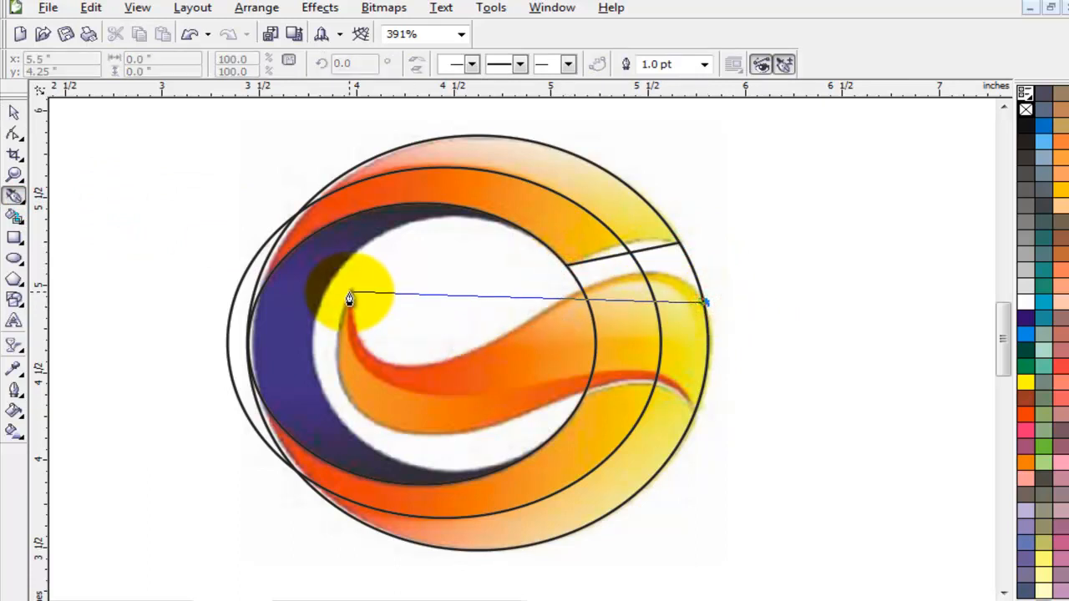
left_click(349, 298)
left_click(706, 310)
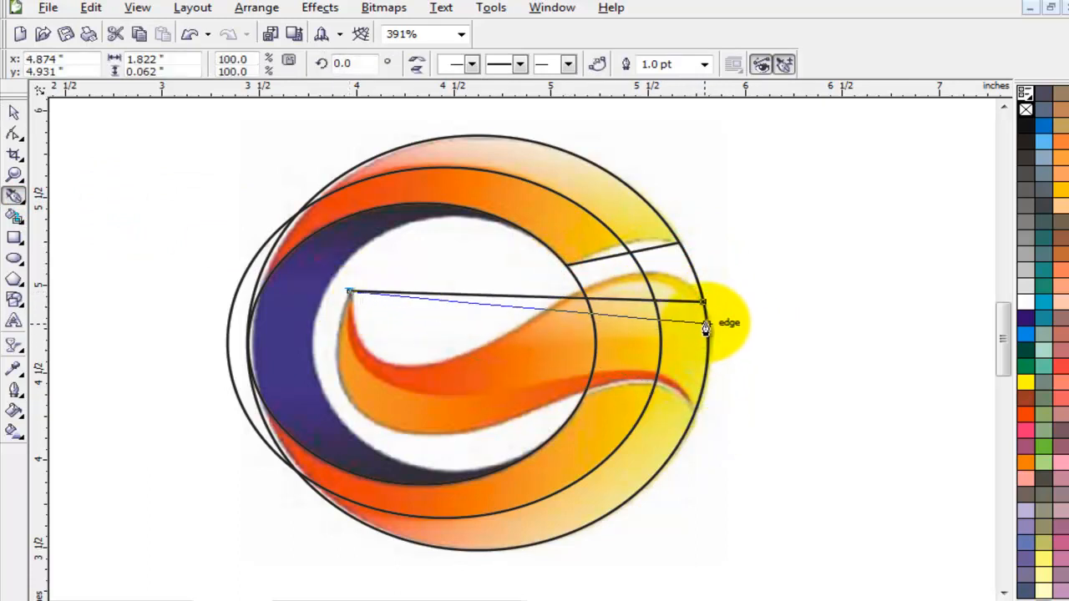
left_click(366, 419)
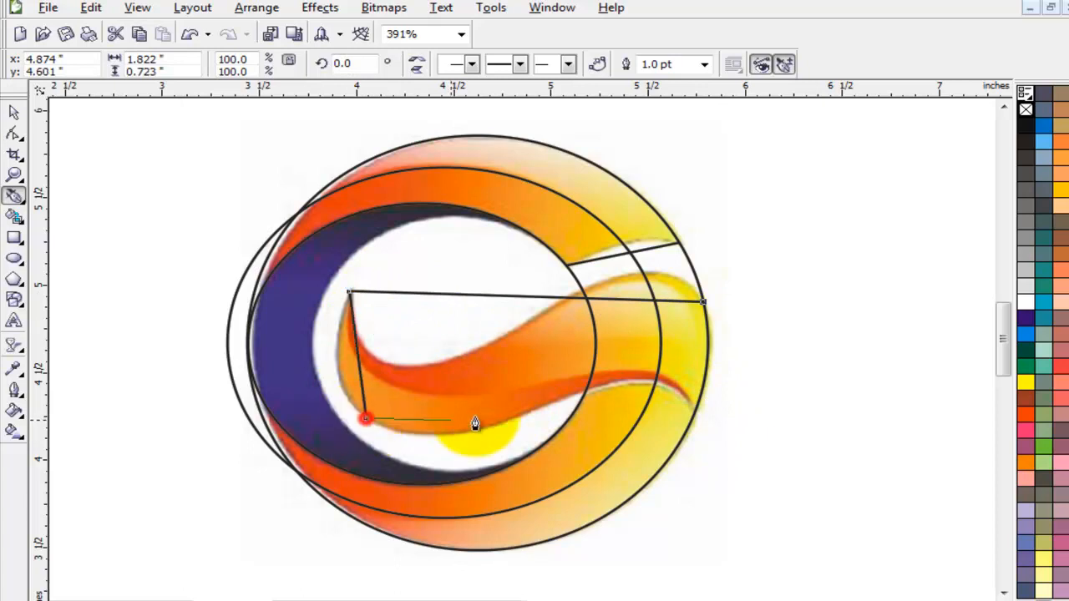
left_click(570, 400)
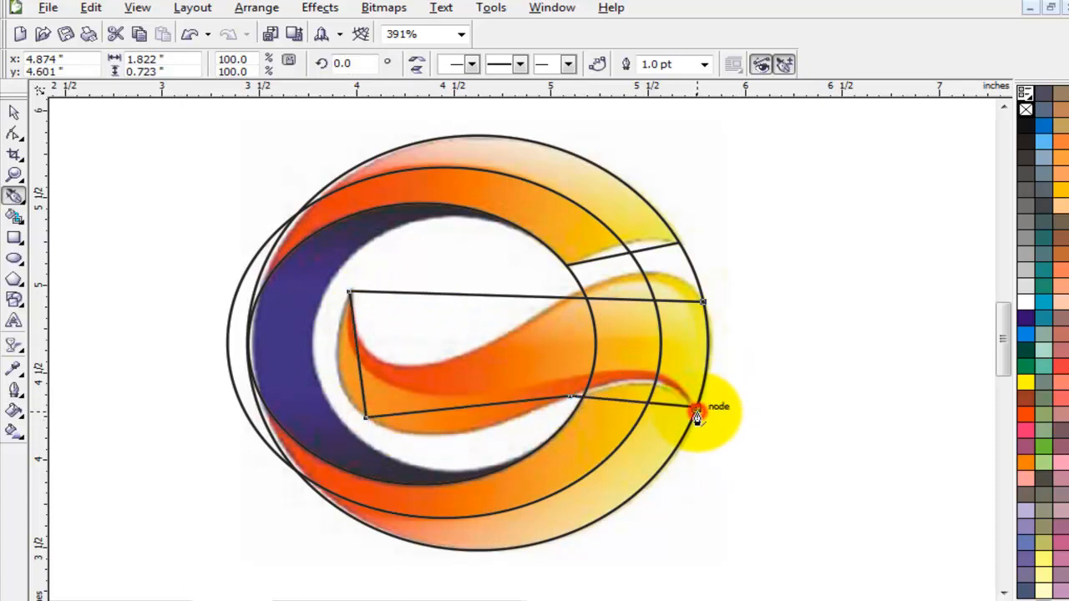
key("F10")
left_click_drag(793, 435, 793, 436)
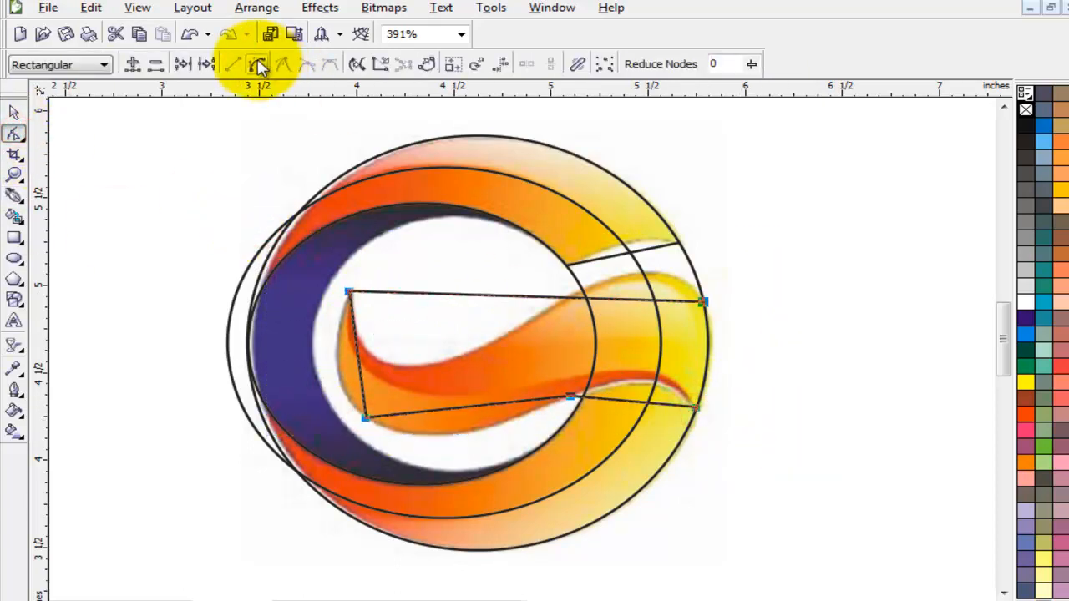
left_click(255, 62)
- Convert the line above the white gap to a curve and bend it along the orange band's lower edge
left_click(666, 246)
left_click_drag(724, 220, 513, 277)
left_click(249, 63)
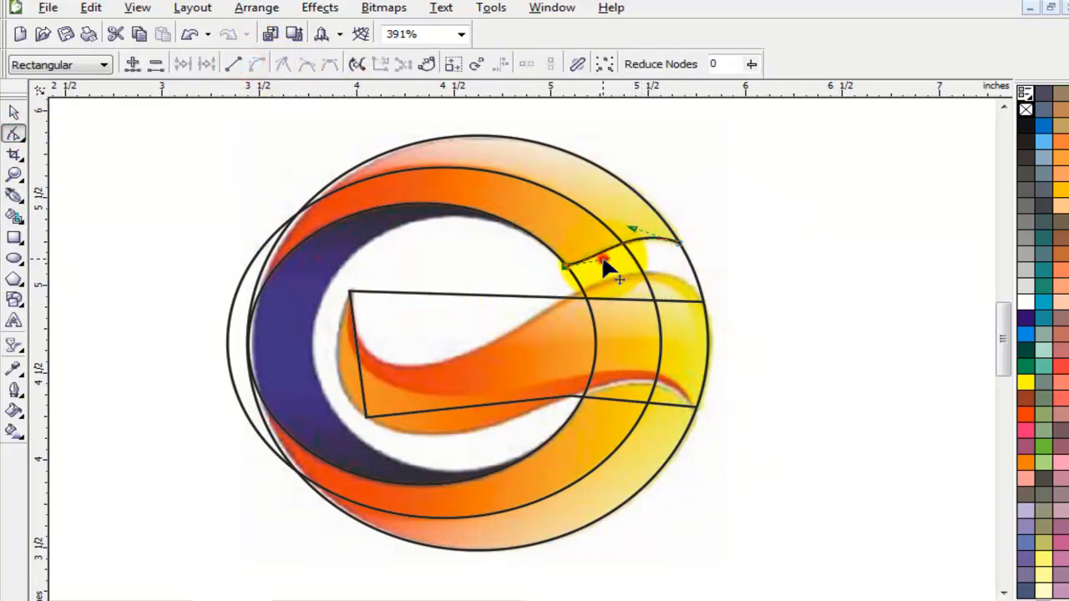
left_click_drag(599, 258, 627, 296)
- Bend the wave outline's segments to match the wave's pointed tip, upper edge and lower edge
left_click(553, 402)
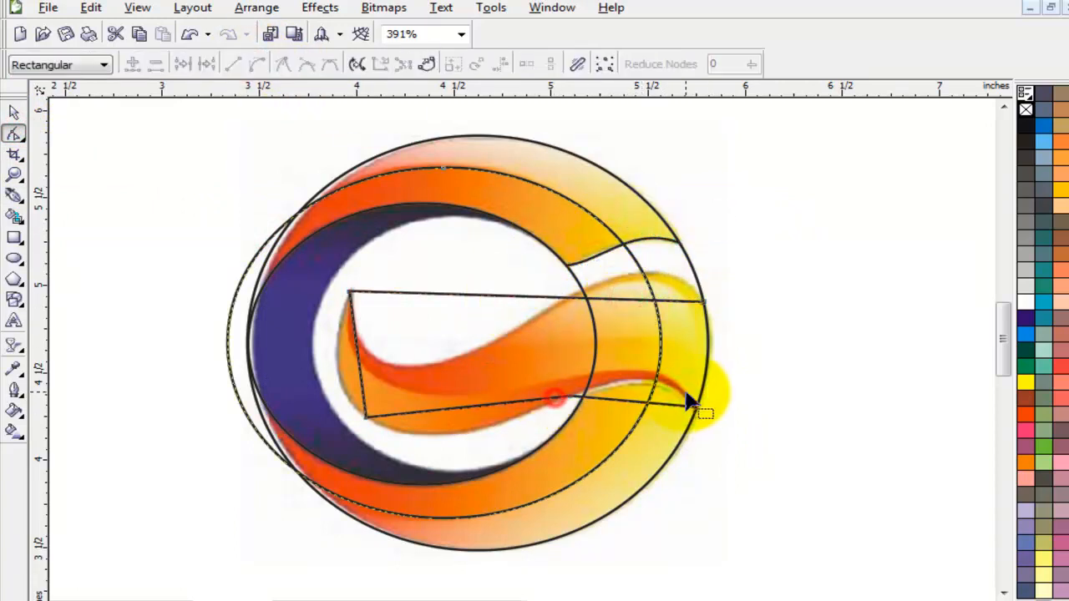
left_click(750, 280)
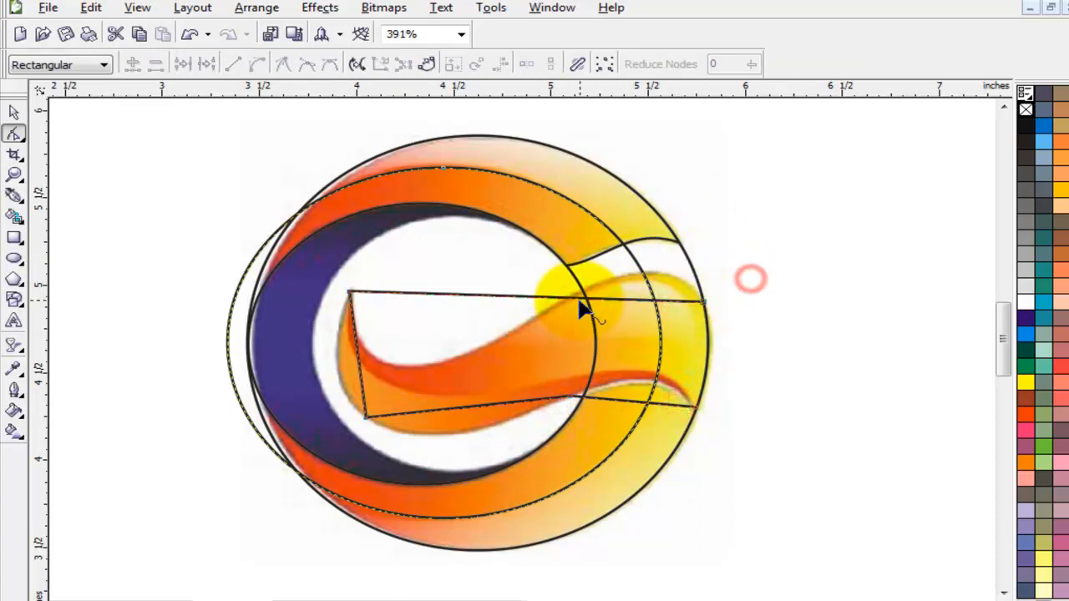
left_click(370, 292)
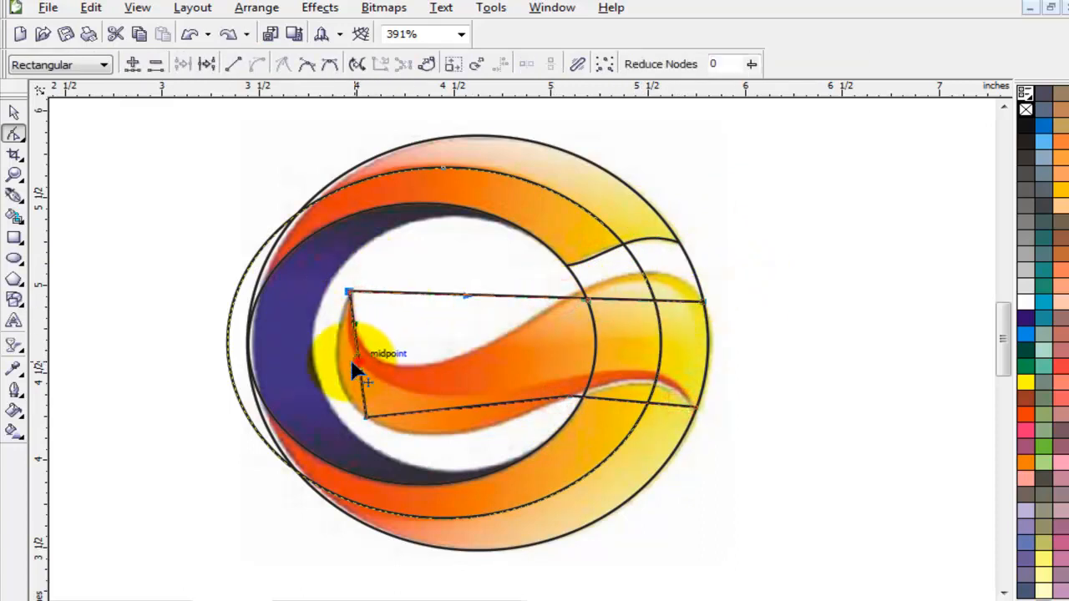
left_click_drag(340, 365, 339, 368)
left_click(464, 411)
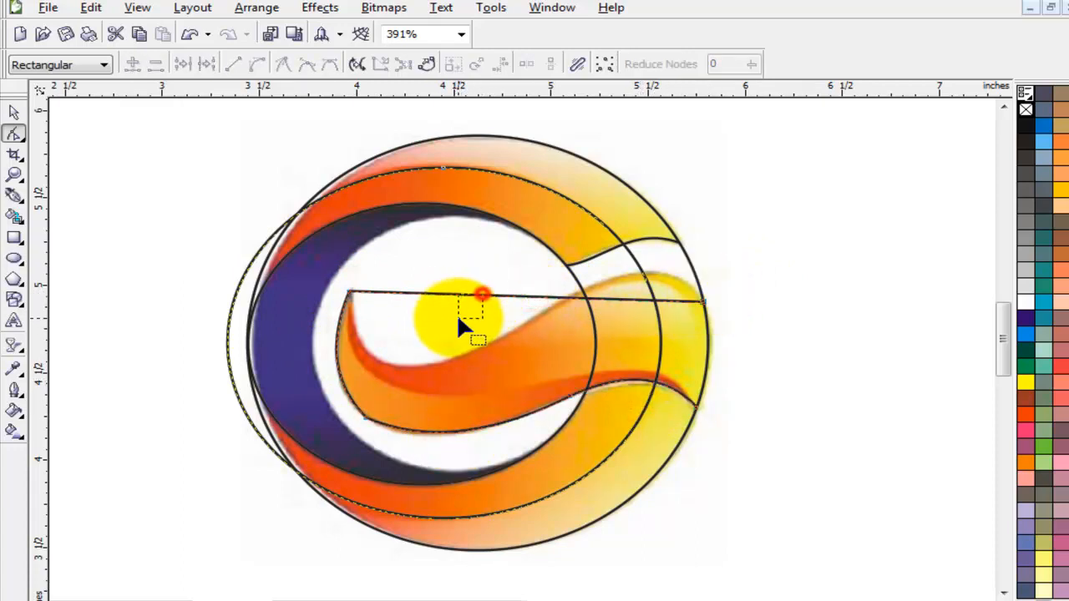
left_click_drag(465, 294, 405, 367)
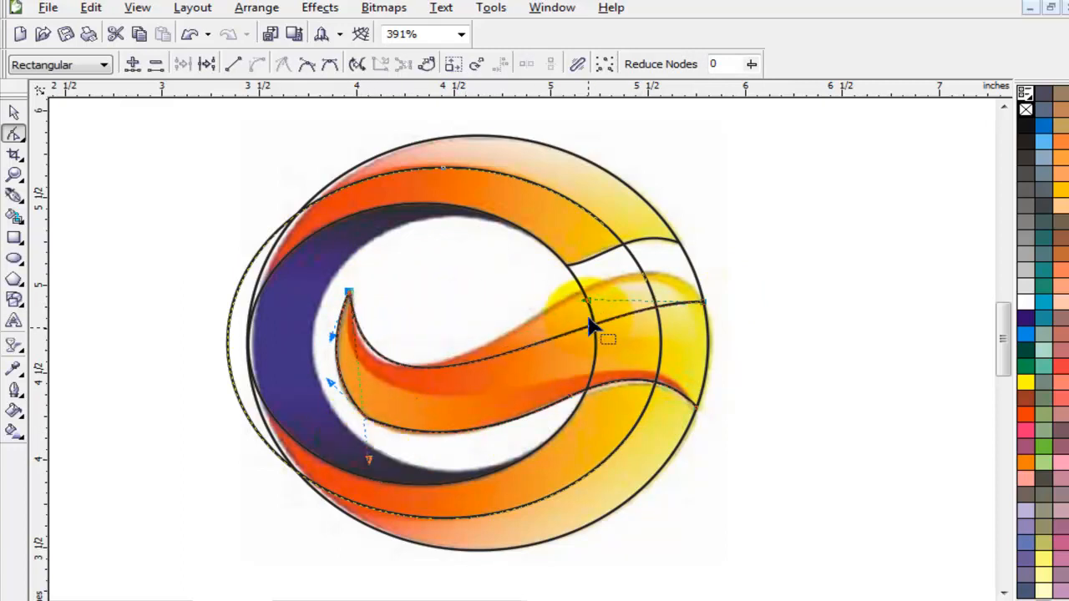
left_click_drag(584, 303, 614, 187)
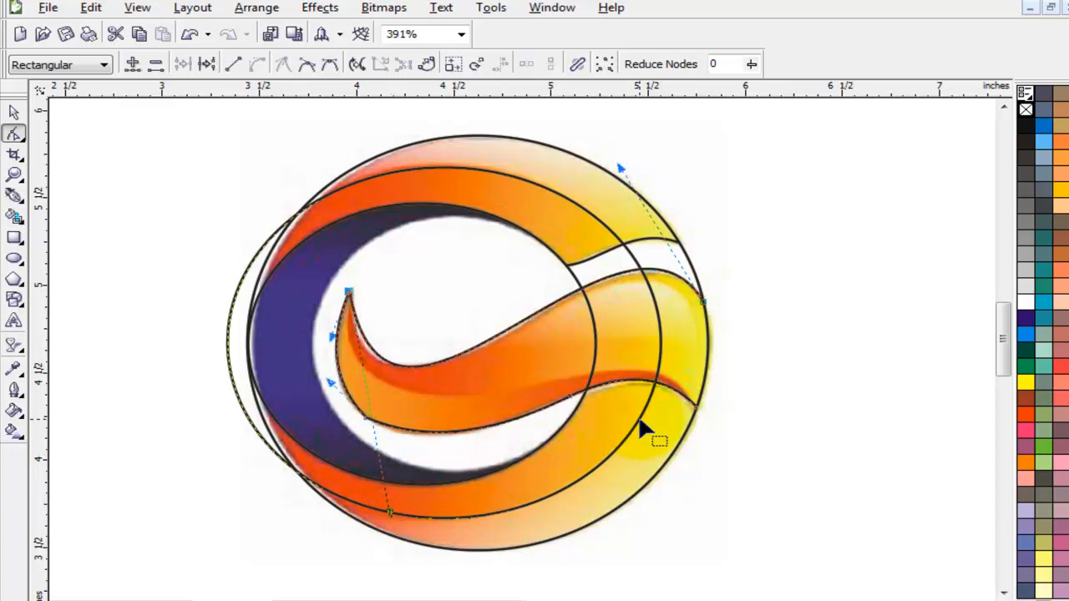
- Draw a straight line from the wave's pointed tip to its lower end on the outer circle
left_click(16, 205)
left_click(52, 204)
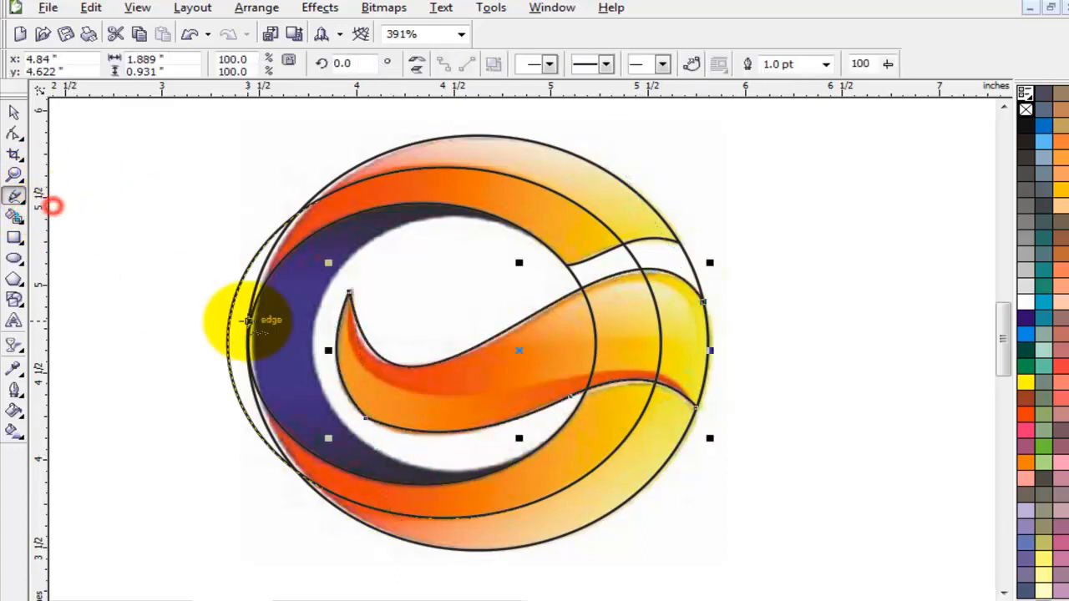
left_click(349, 294)
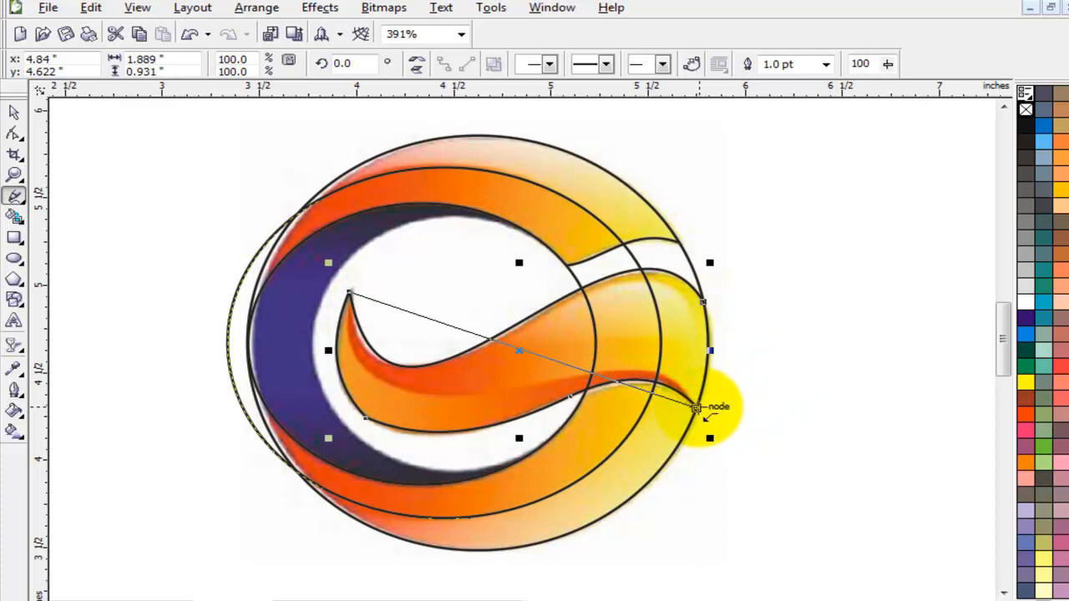
- Convert the line inside the wave to a curve and bend it along the wave's inner colour border
left_click(14, 134)
left_click_drag(314, 266, 320, 456)
left_click(257, 64)
left_click_drag(584, 370, 670, 251)
left_click_drag(320, 457, 343, 532)
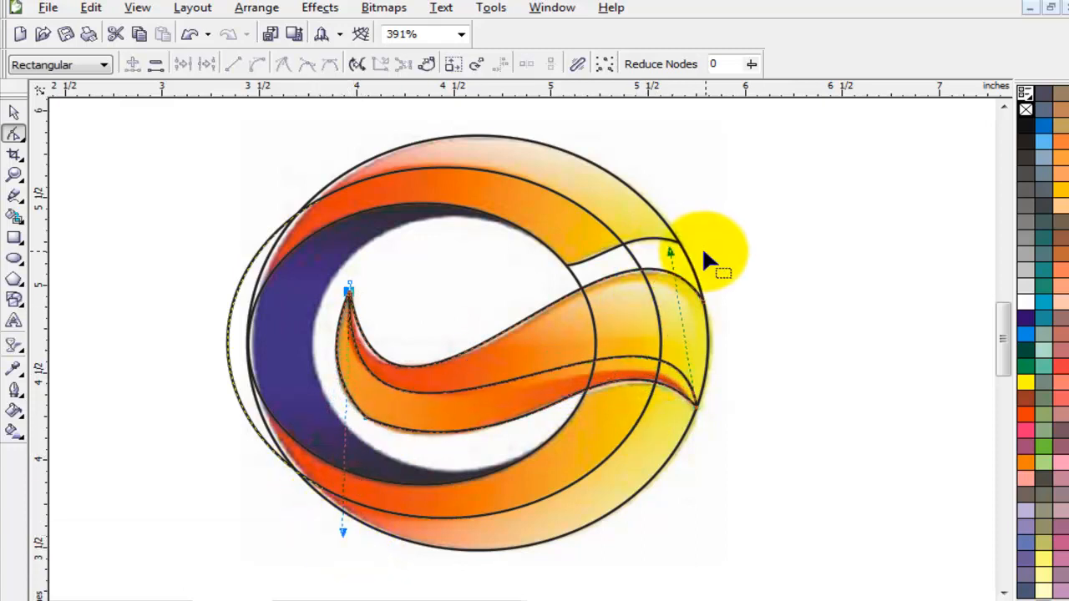
left_click_drag(671, 250, 660, 280)
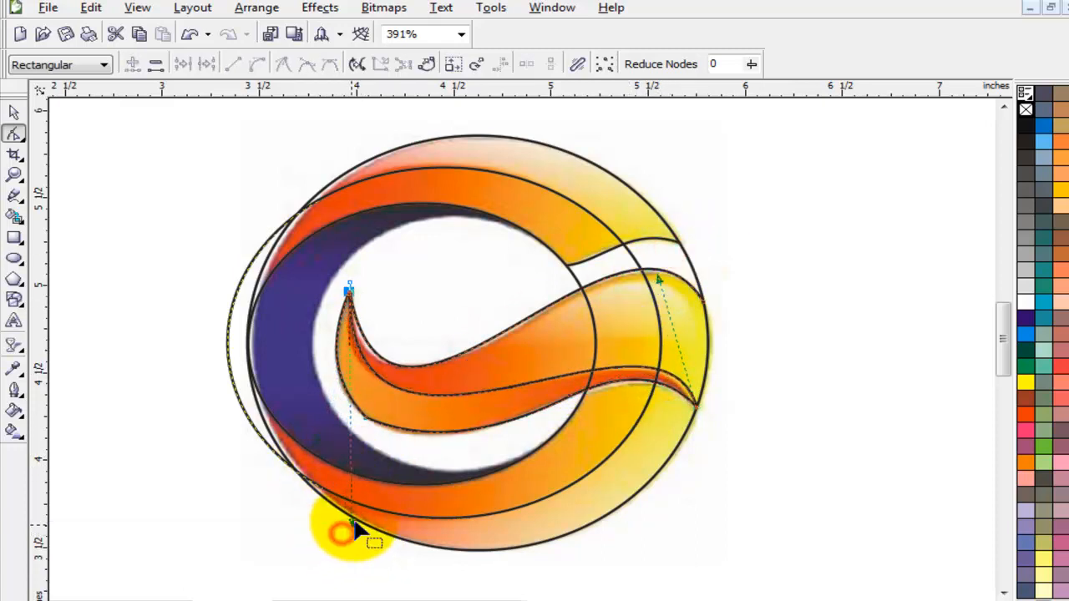
left_click(13, 111)
left_click(830, 215)
- Smart-fill the upper outer crescent with blue, and undo the fill attempted on the upper orange band
left_click(14, 217)
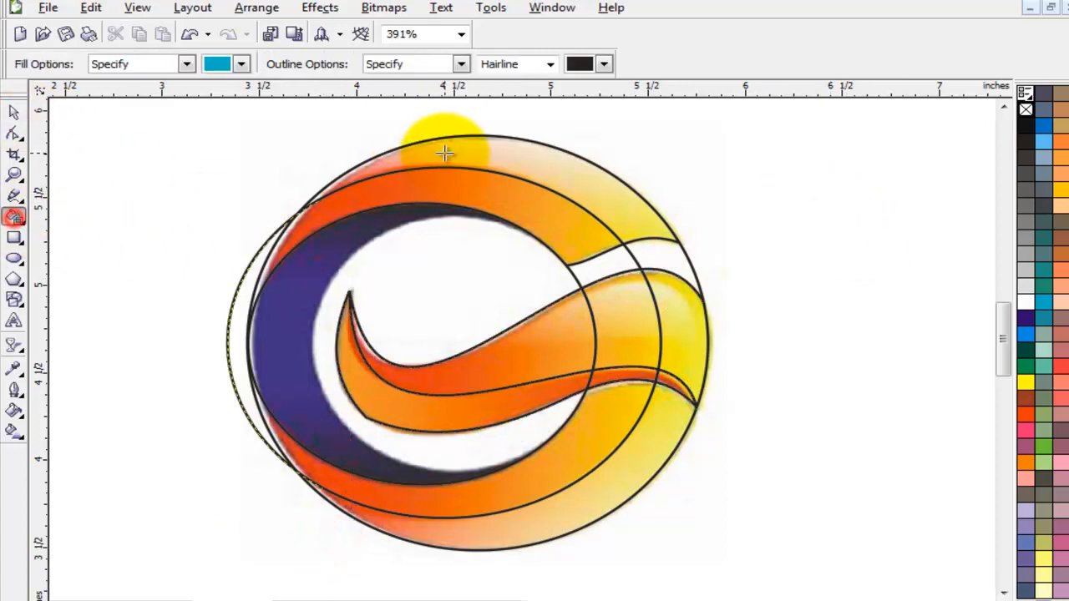
left_click(445, 153)
left_click(522, 205)
key("ctrl+z")
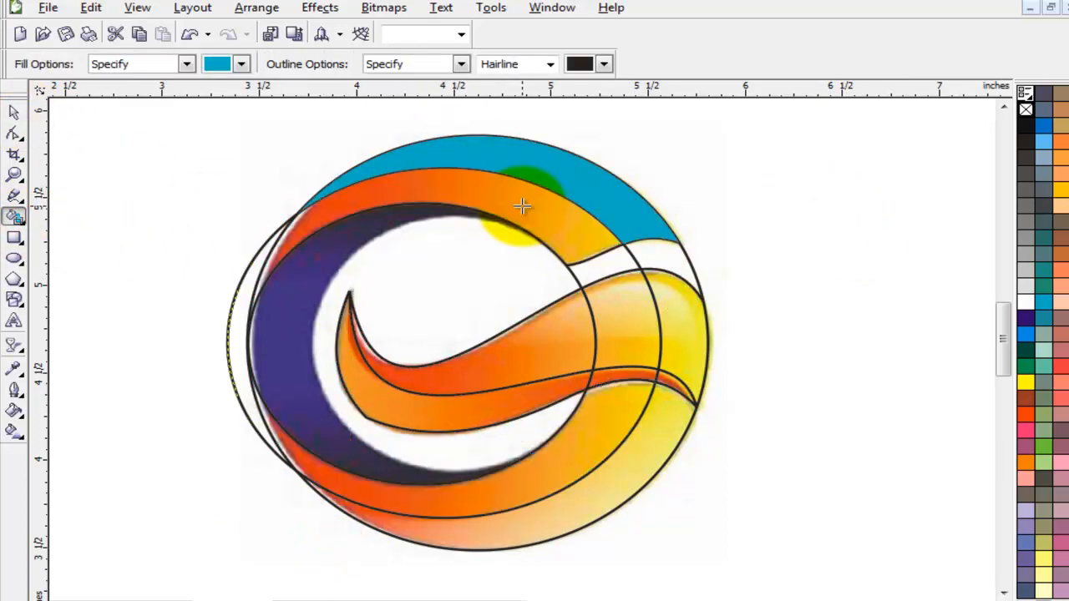
left_click(12, 112)
left_click(130, 373)
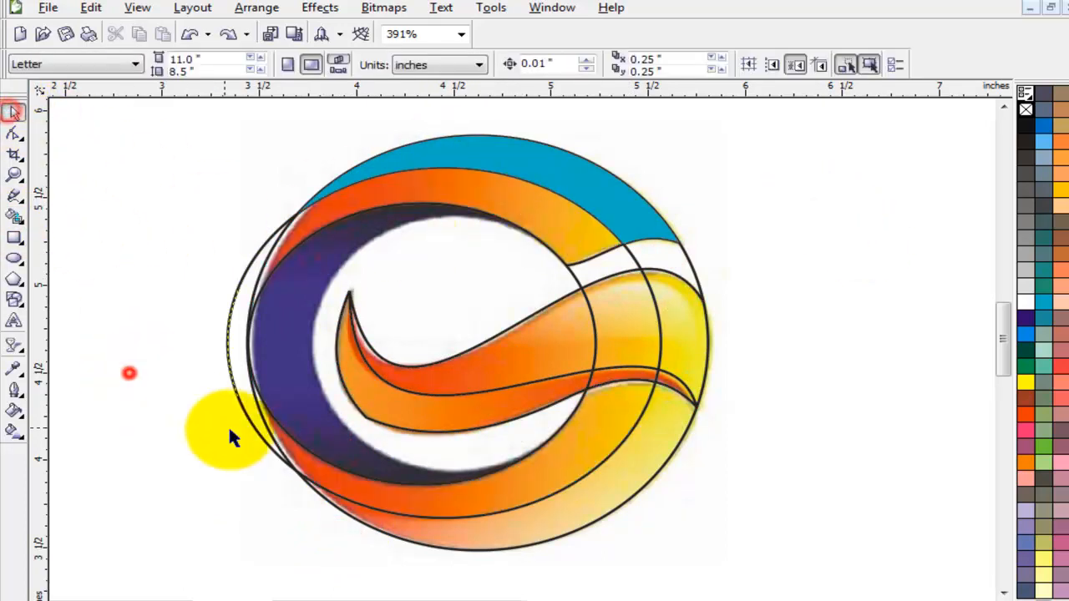
left_click(402, 284)
left_click(410, 287)
left_click(429, 289)
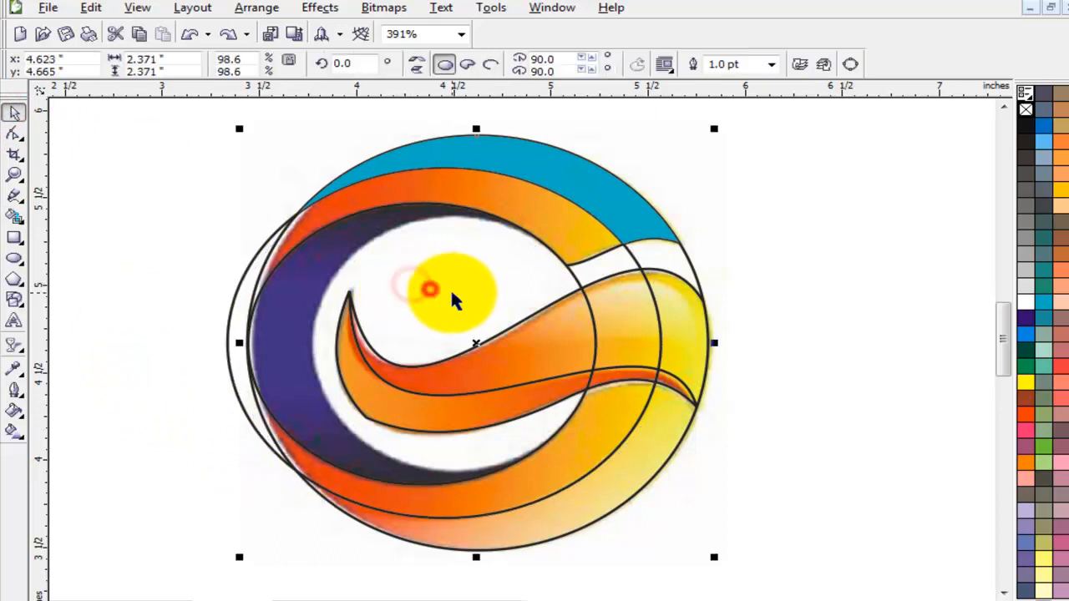
left_click(466, 293)
left_click(441, 294)
left_click(443, 296)
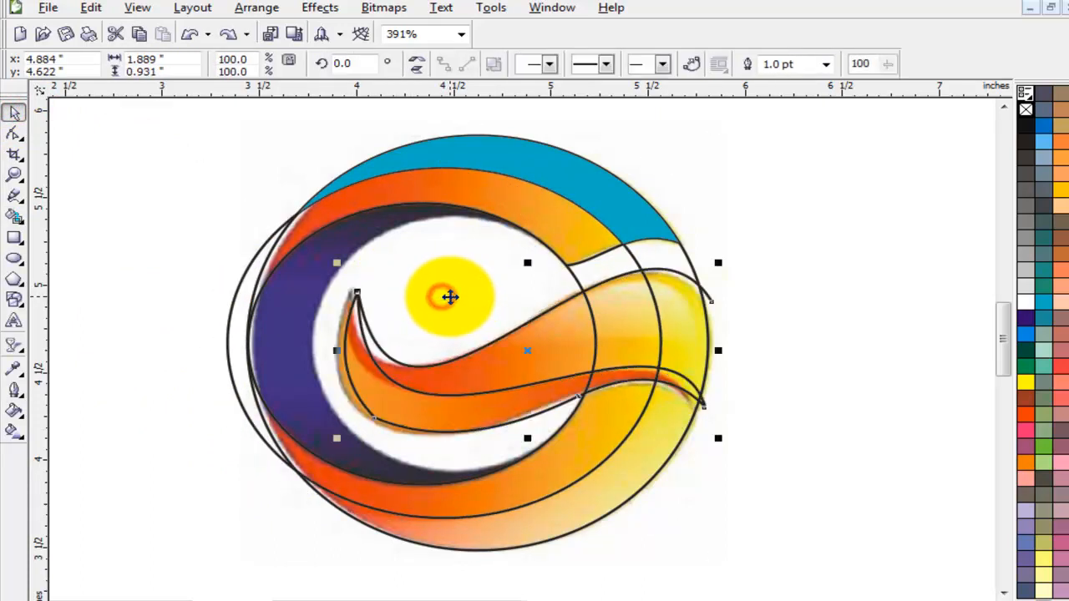
- Smart-fill the sections of the wave above and below its inner curve with blue
left_click(14, 214)
left_click(683, 294)
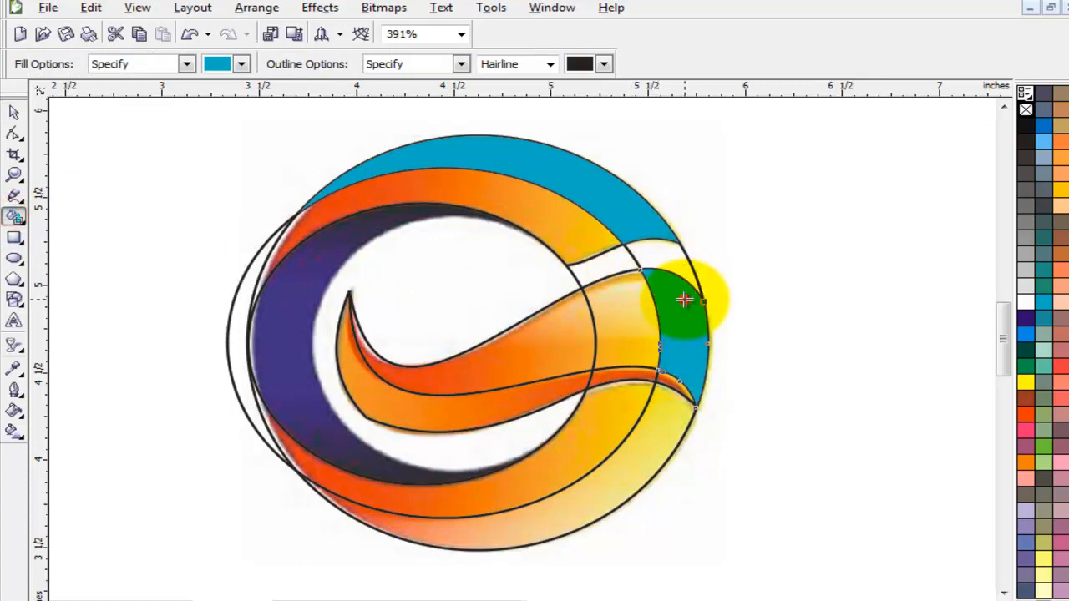
left_click(626, 320)
left_click(559, 351)
left_click(427, 409)
left_click(620, 375)
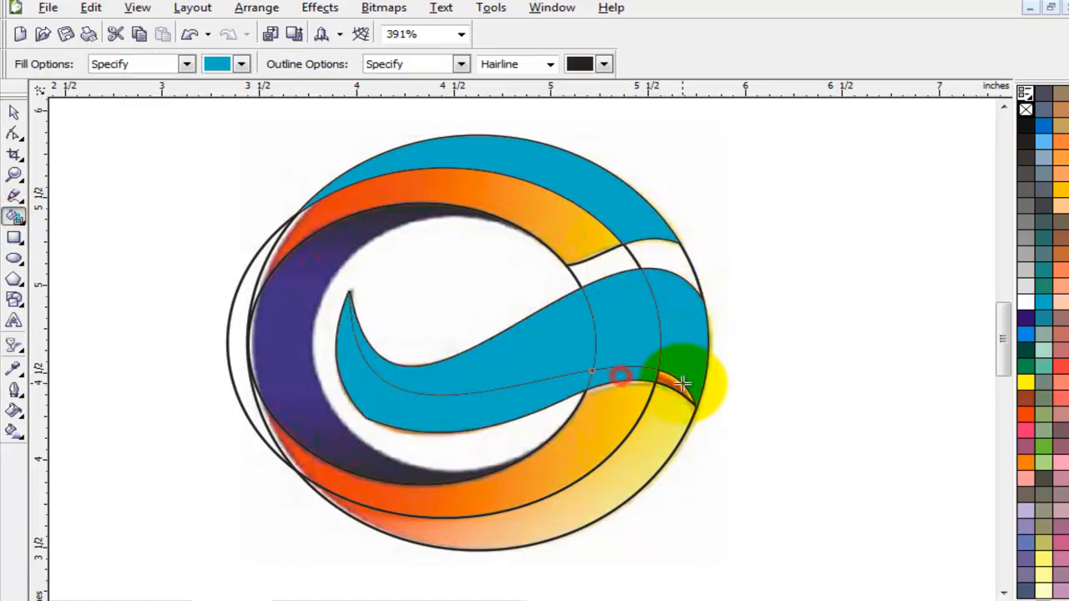
- Smart-fill the lower outer crescent with blue, and undo the fill attempted on the lower orange band
left_click(600, 492)
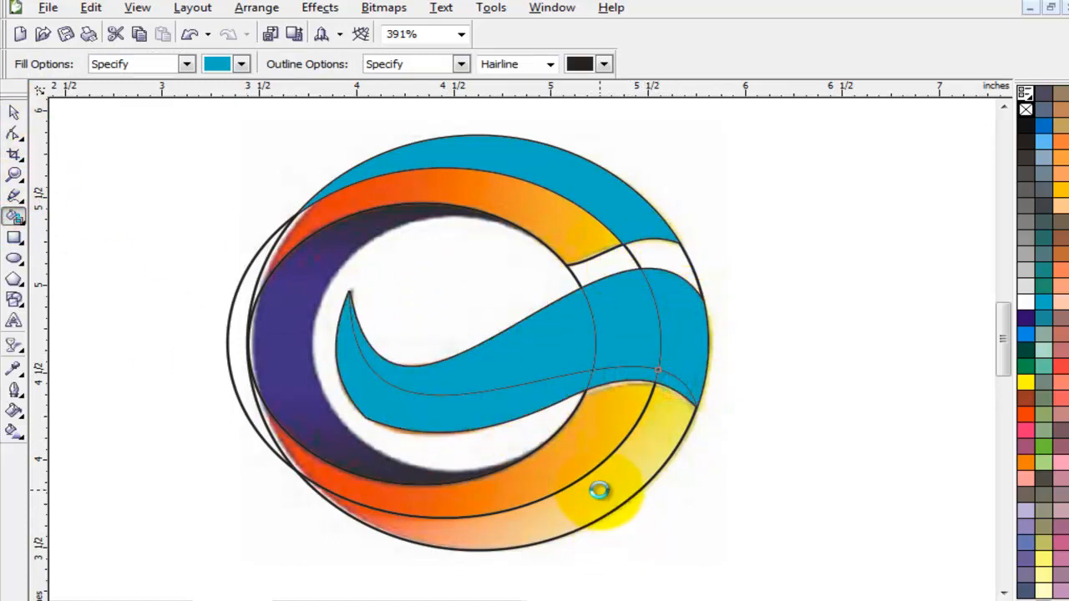
left_click(590, 442)
key("ctrl+z")
- Weld the filled pieces below the wave's inner curve into one shape and colour it dark purple
left_click(13, 113)
left_click(69, 449)
left_click(627, 482)
left_click(445, 409)
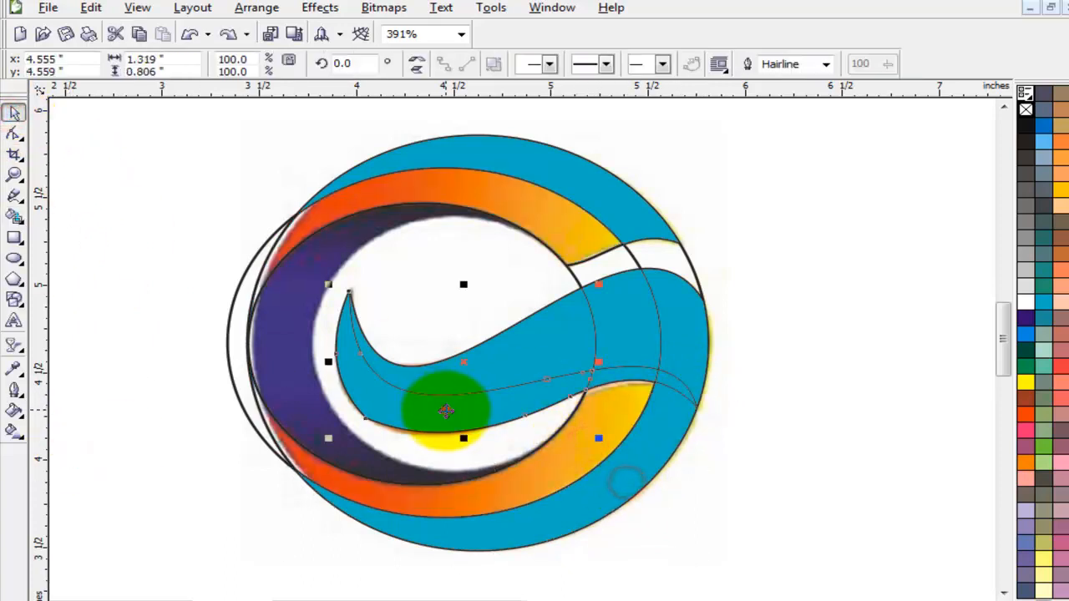
left_click(624, 375, "shift")
left_click(1026, 317)
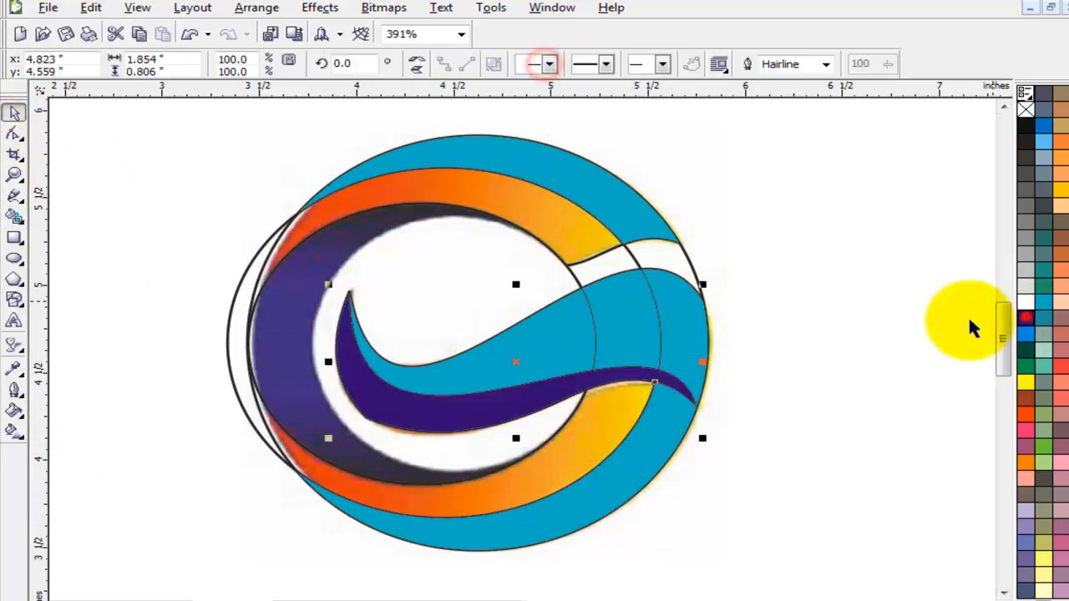
- Weld the blue pieces above the wave's inner curve into one shape
left_click(802, 341)
left_click(517, 361)
left_click(689, 330)
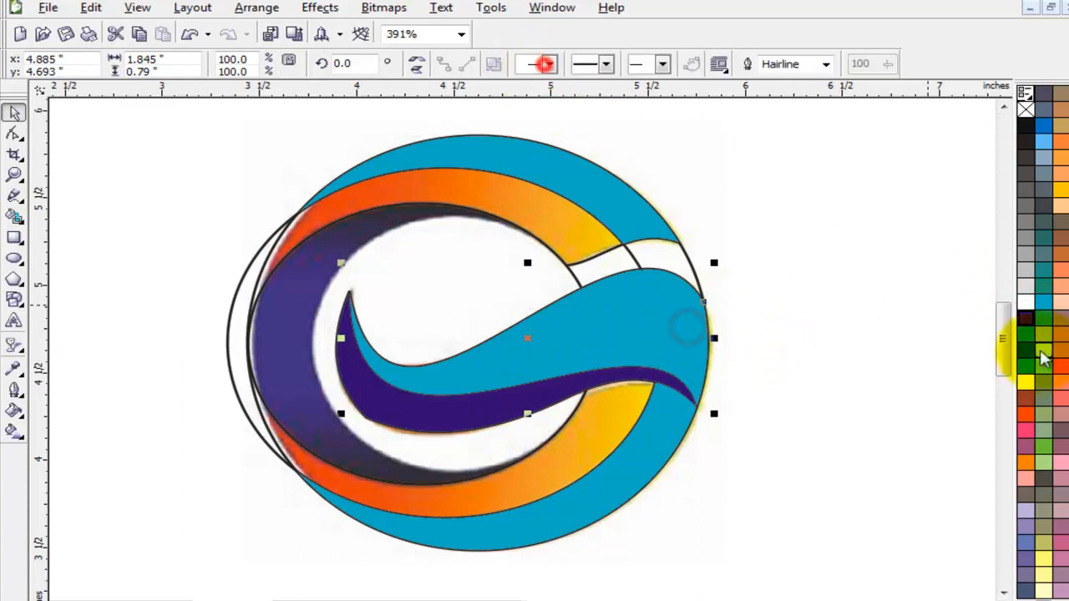
- Colour the welded upper part of the wave bright blue and both outer crescents orange
left_click(1027, 325)
left_click(840, 418)
left_click(608, 198)
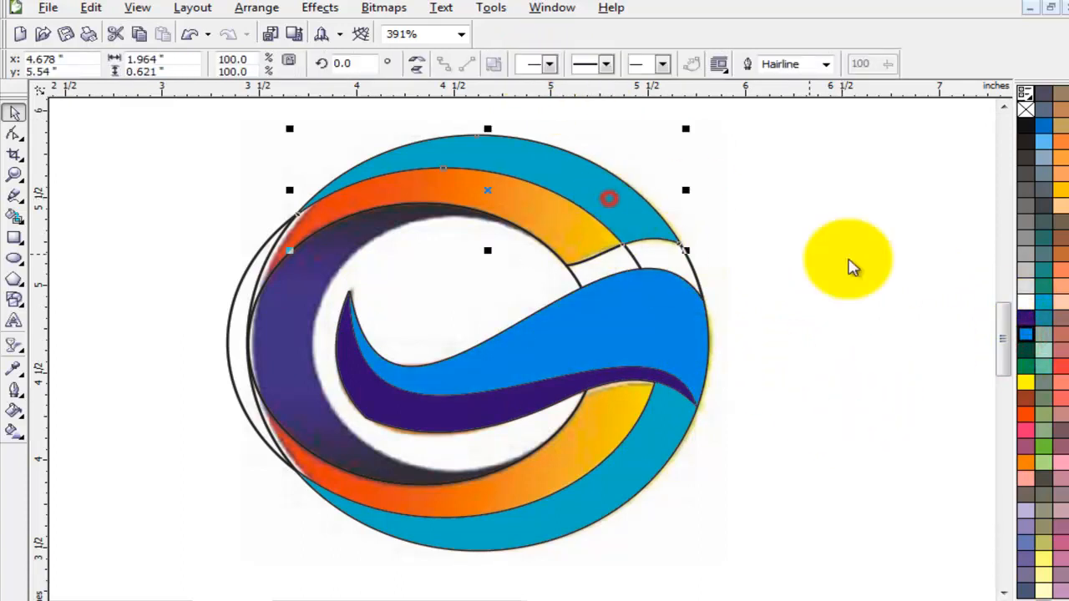
left_click(1027, 421)
left_click(809, 407)
left_click(640, 456)
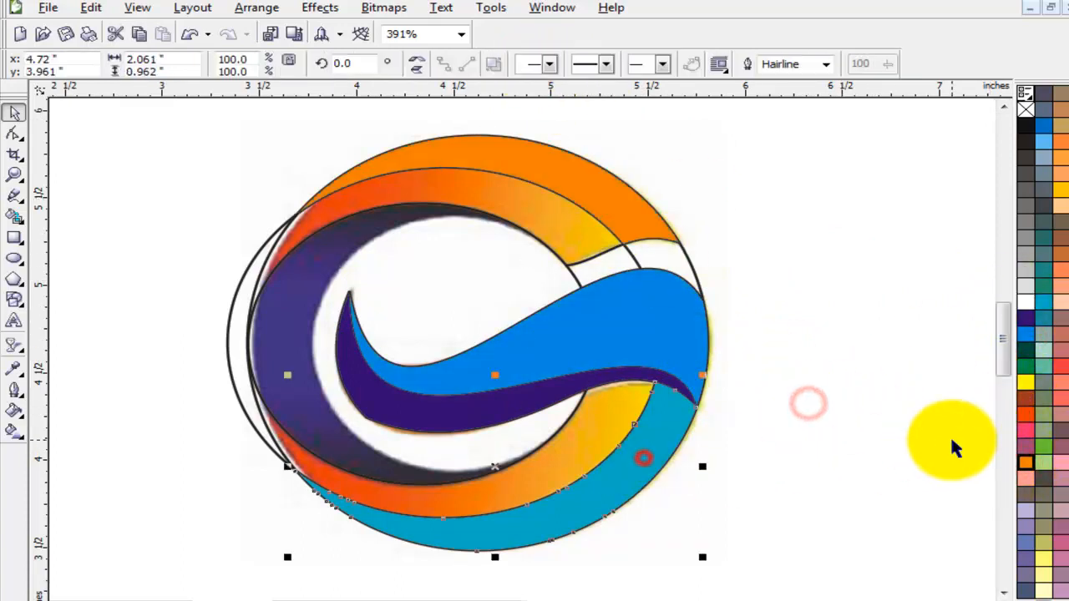
left_click(1027, 464)
left_click(743, 520)
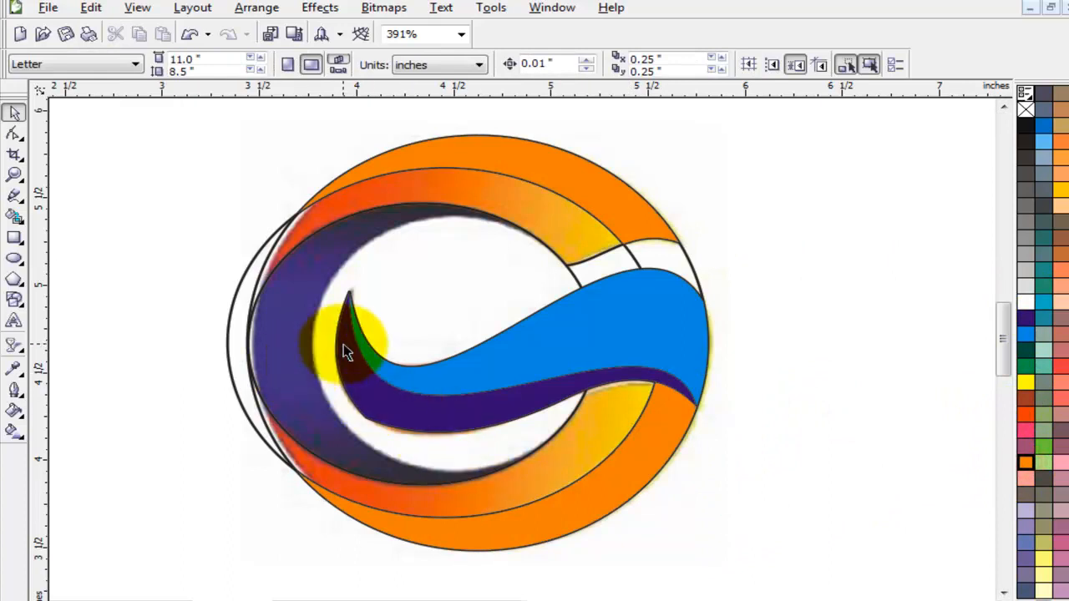
- Create a smaller copy of the inner ellipse, about 1.64 by 1.47 in, fitted to the inner edge of the reference's purple crescent
left_click_drag(285, 323, 231, 330)
key("ctrl+z")
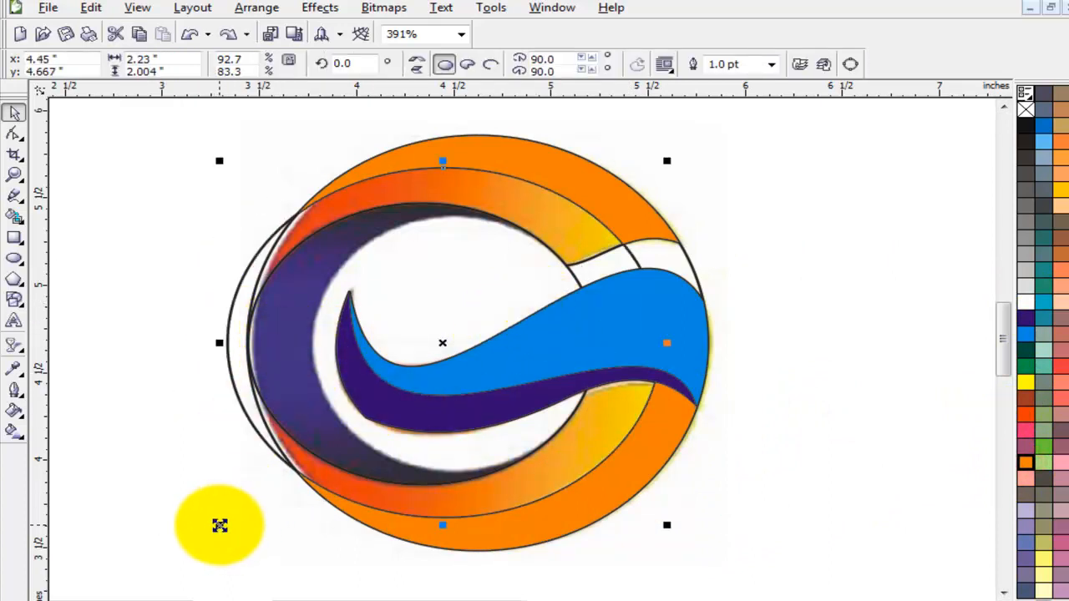
left_click_drag(219, 524, 300, 495)
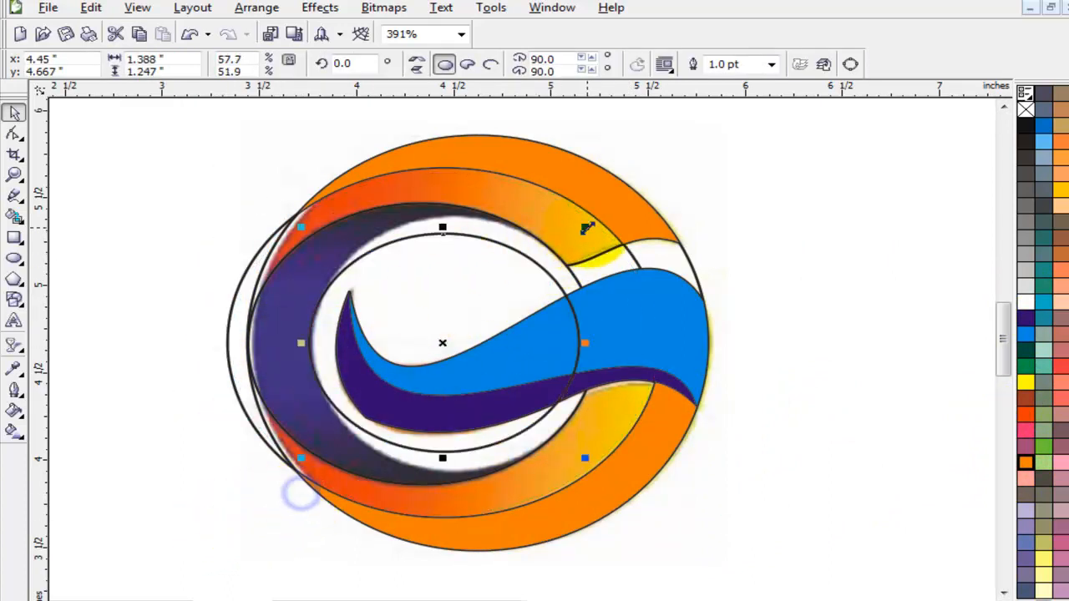
left_click_drag(598, 220, 615, 219)
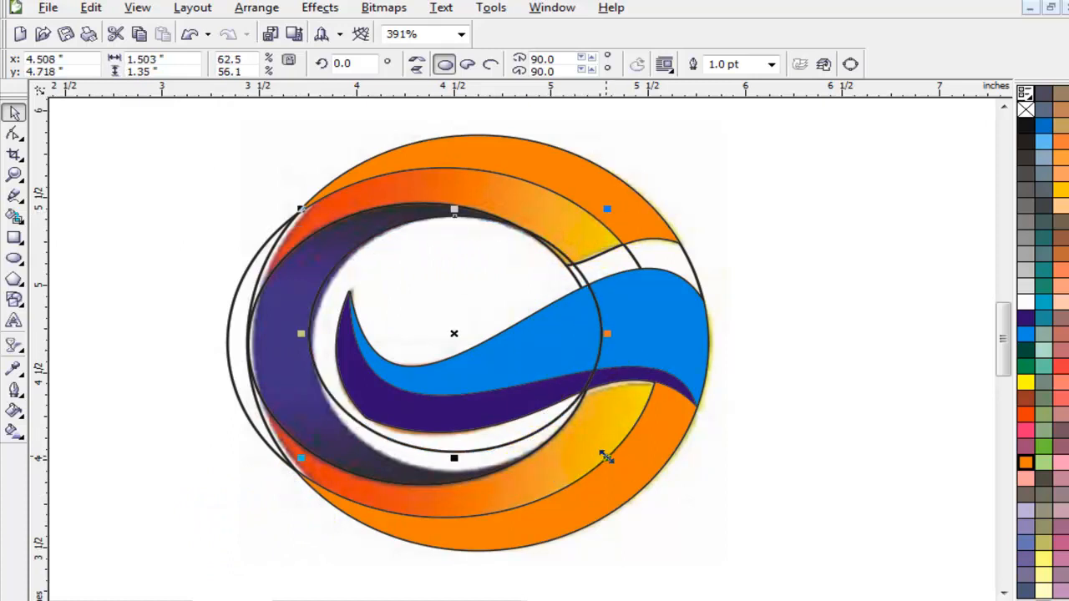
left_click_drag(607, 456, 635, 480)
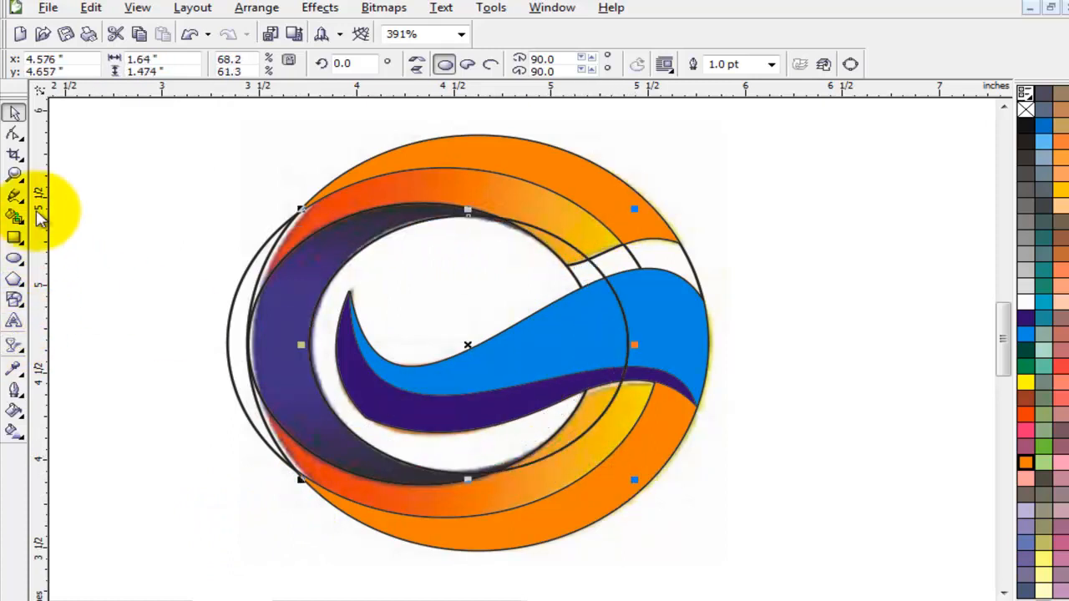
- Smart-fill the crescent between the two inner ellipses and colour it dark purple
left_click(15, 216)
left_click(287, 291)
left_click(15, 113)
left_click(1024, 316)
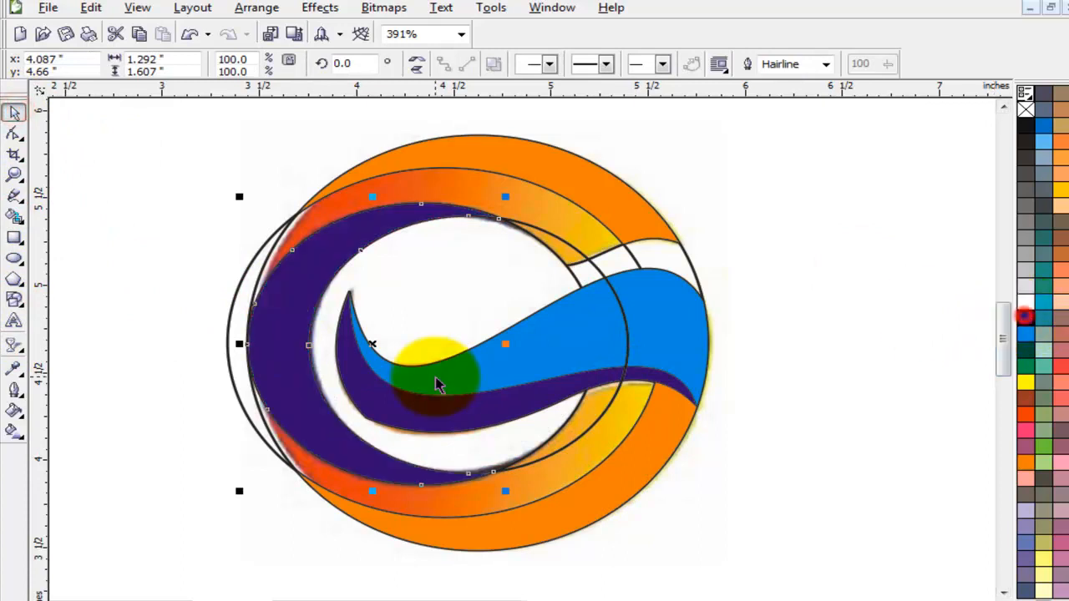
left_click(154, 242)
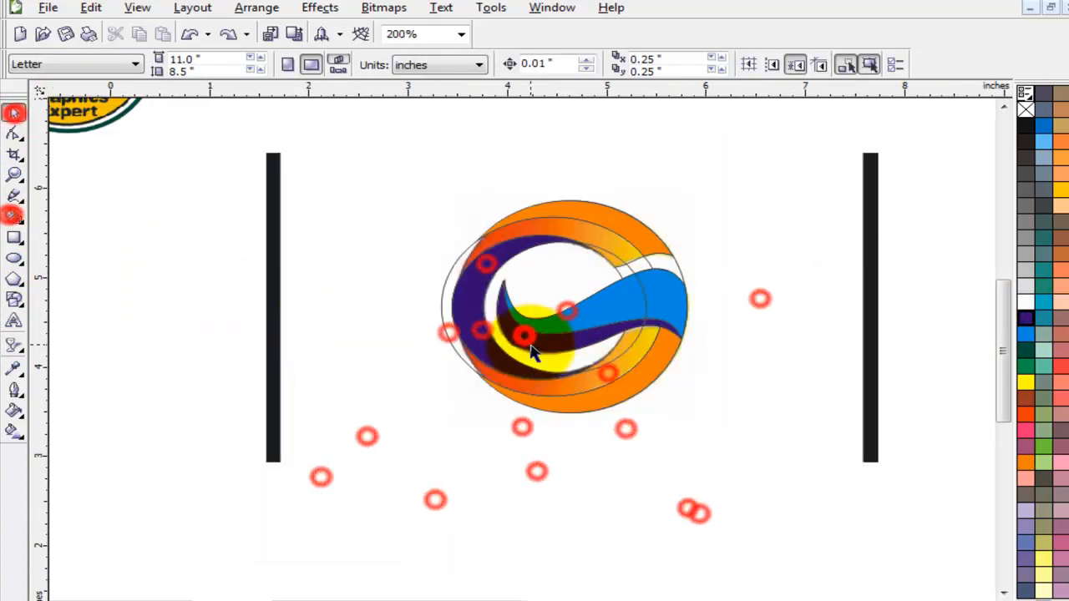
- Smart-fill the lower and upper orange bands of the reference and the leftover piece beneath the wave with teal blue
scroll(535, 352, "up", 1)
left_click(15, 216)
left_click(659, 420)
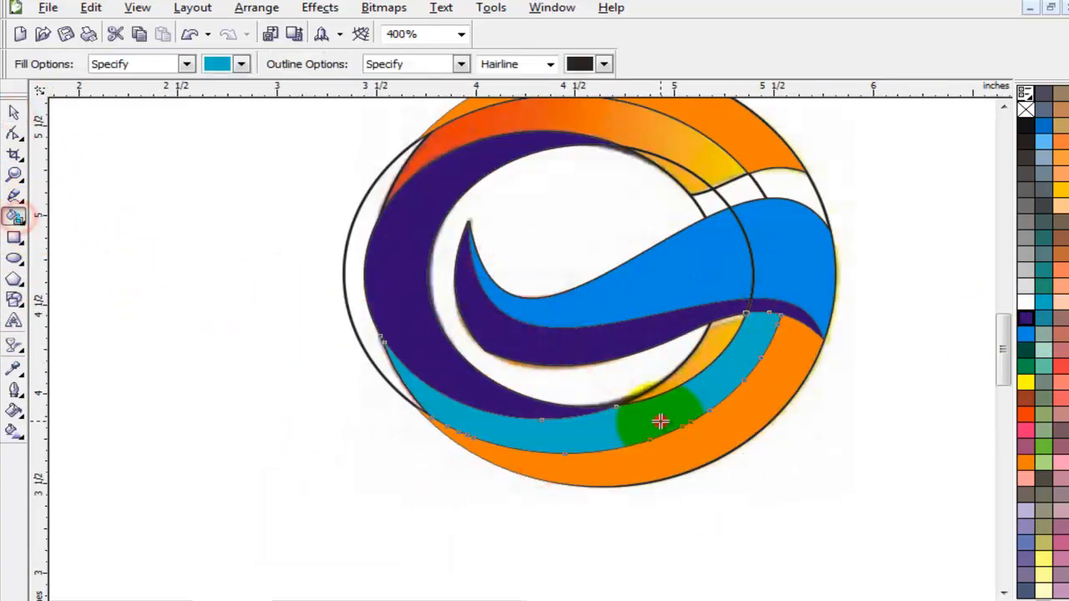
left_click(637, 135)
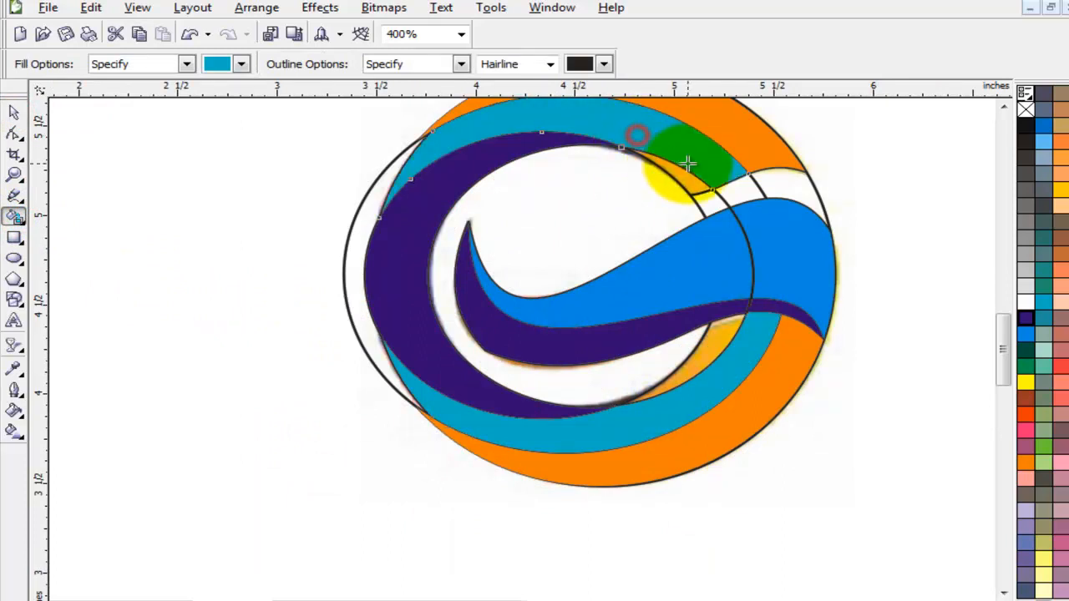
left_click(709, 355)
left_click(14, 111)
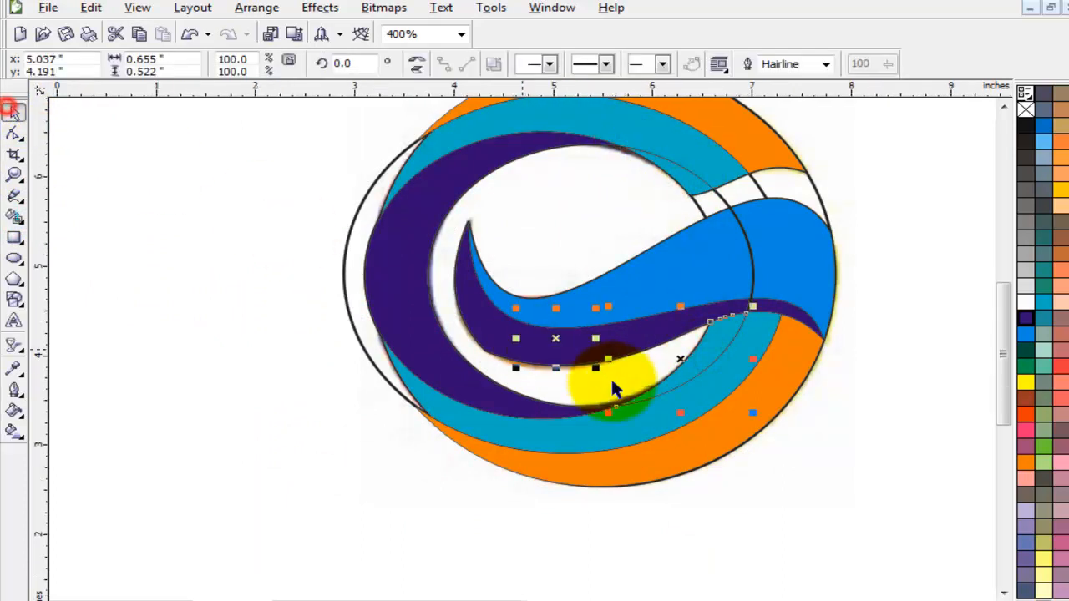
- Move all traced shapes and guide curves off the reference image to the empty area beyond the second divider bar
scroll(434, 314, "down", 1)
left_click_drag(313, 150, 750, 438)
scroll(528, 355, "down", 1)
left_click_drag(474, 291, 742, 292)
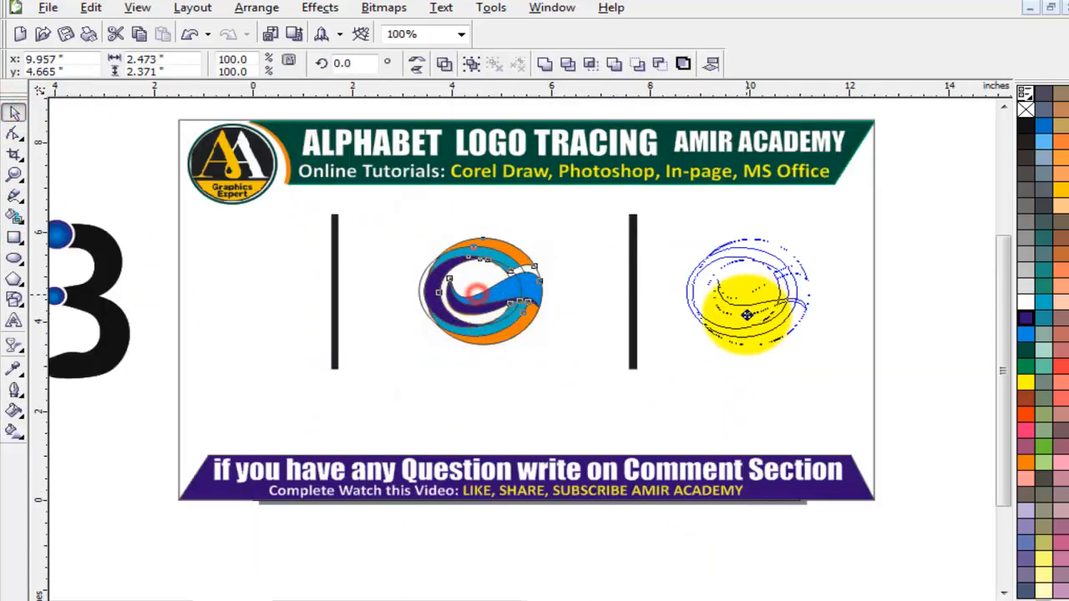
left_click(911, 322)
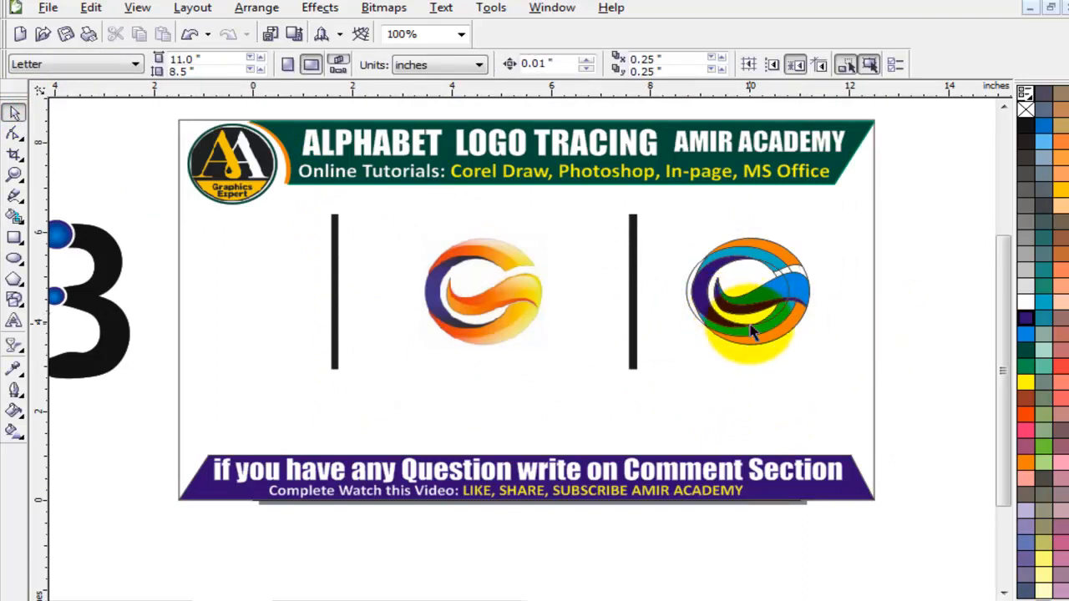
- Delete the leftover guide ellipses and curves around the traced logo, undoing a stray move of one piece
scroll(751, 326, "up", 1)
left_click(535, 600)
left_click(535, 600)
left_click(536, 600)
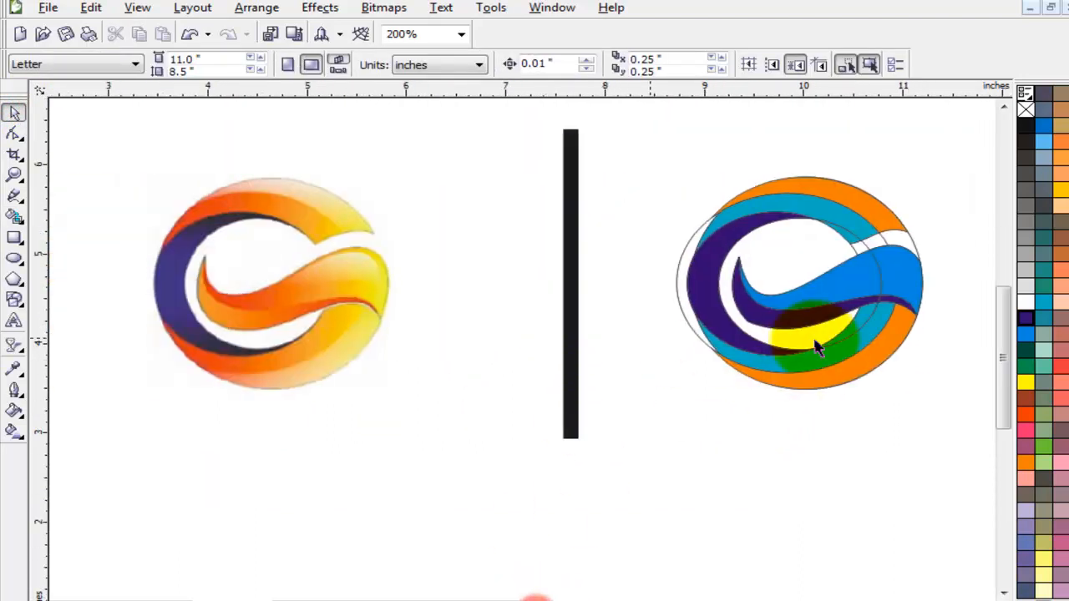
left_click(675, 284)
key("Delete")
left_click_drag(807, 240, 687, 233)
key("Delete")
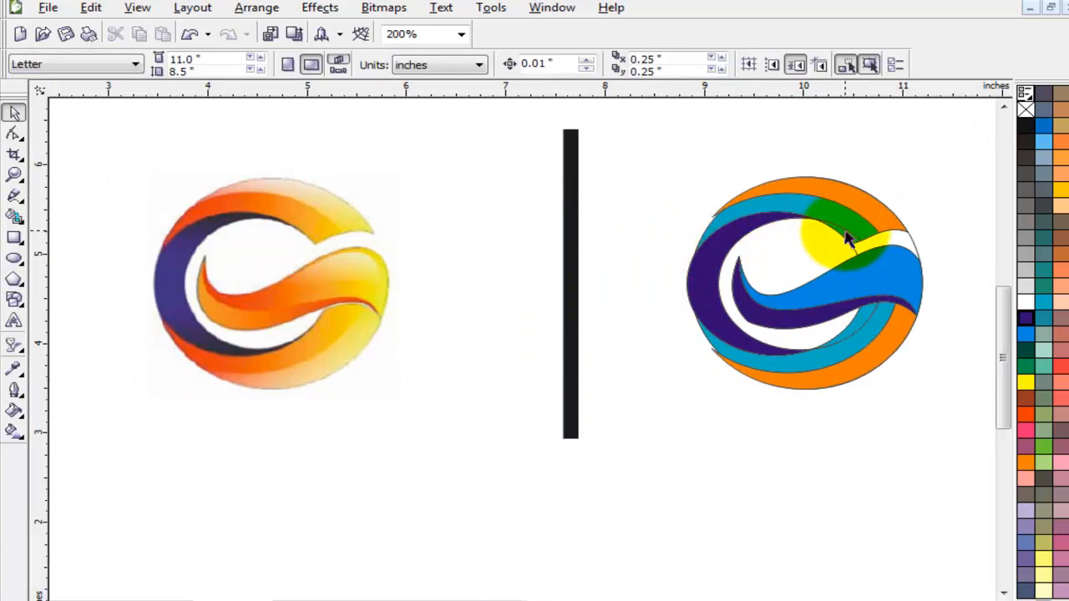
left_click_drag(833, 250, 652, 364)
key("ctrl+z")
- Remove the outlines from all shapes of the traced logo
left_click_drag(951, 146, 629, 435)
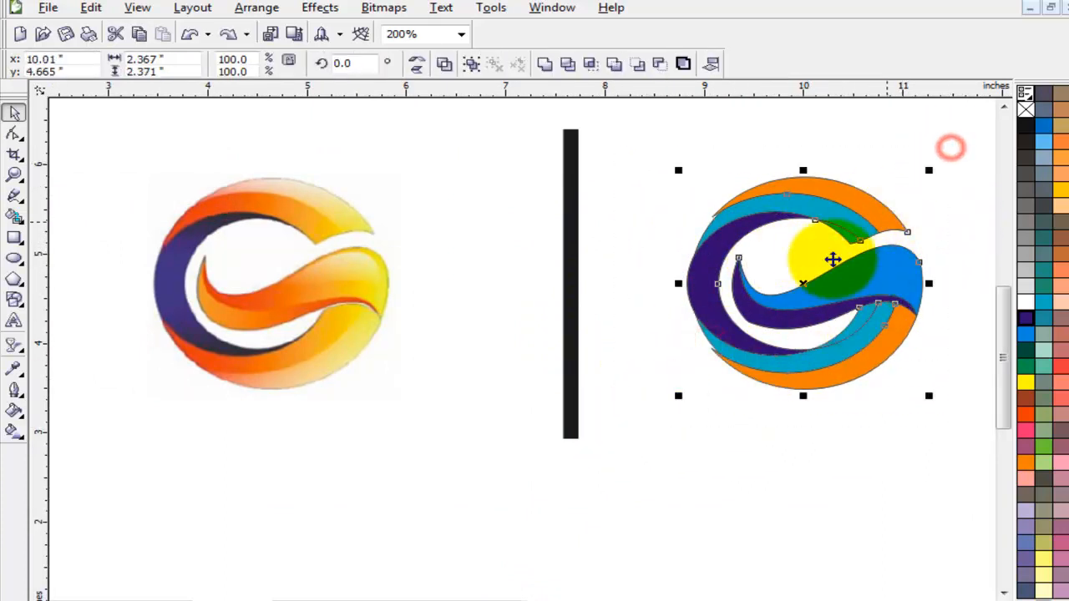
mouse_move(833, 295)
left_mouse_down()
mouse_move(756, 292)
mouse_move(832, 296)
left_mouse_up()
left_click(962, 239)
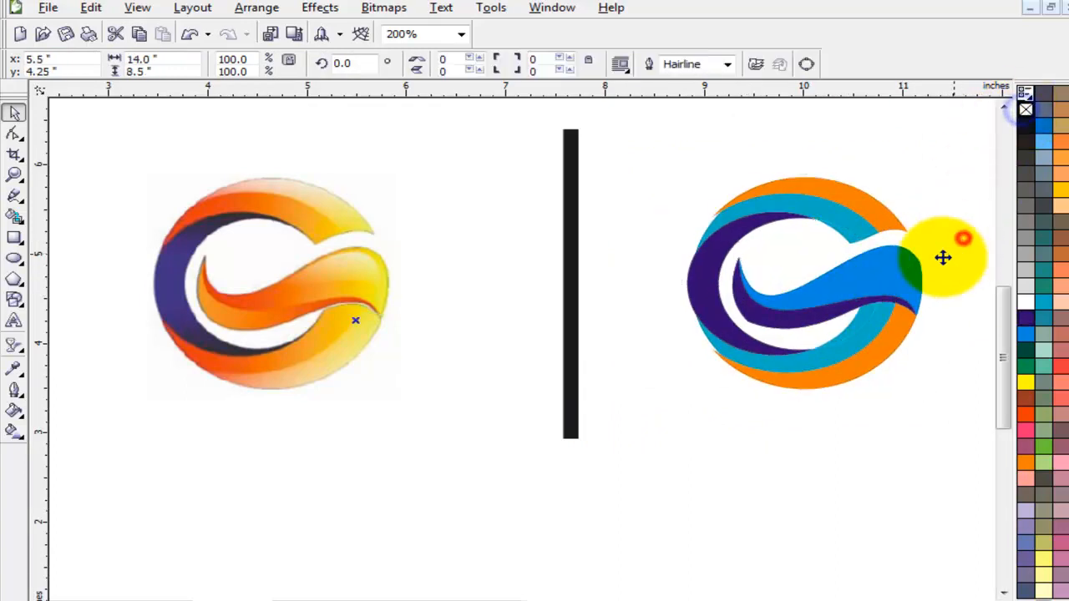
- Reshape the upper orange crescent by moving its tip node so it closes the gap along the teal band
key("F10")
scroll(516, 354, "up", 3)
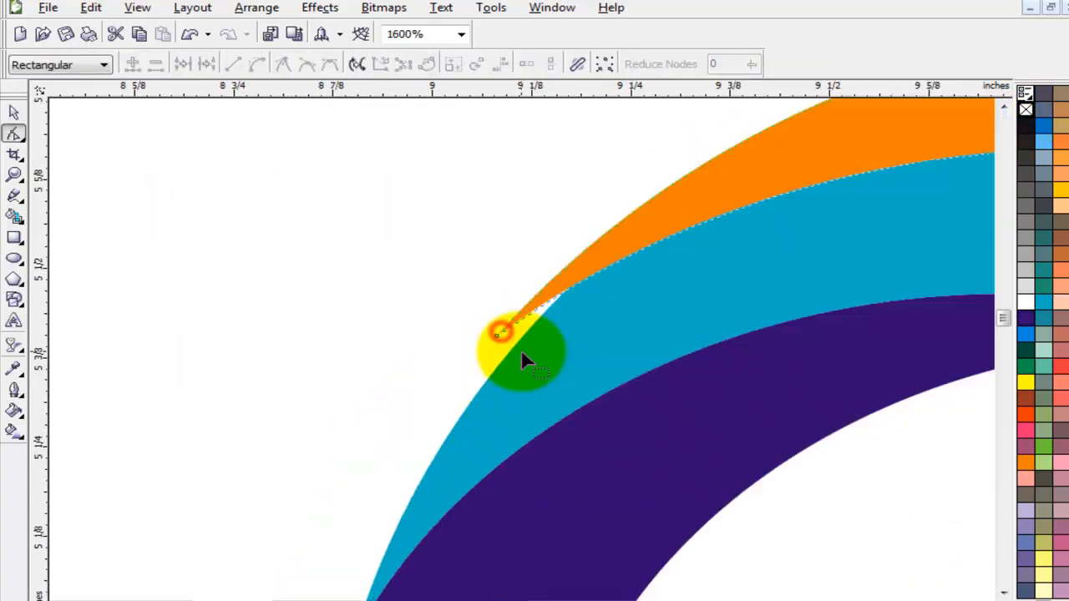
scroll(507, 349, "down", 3)
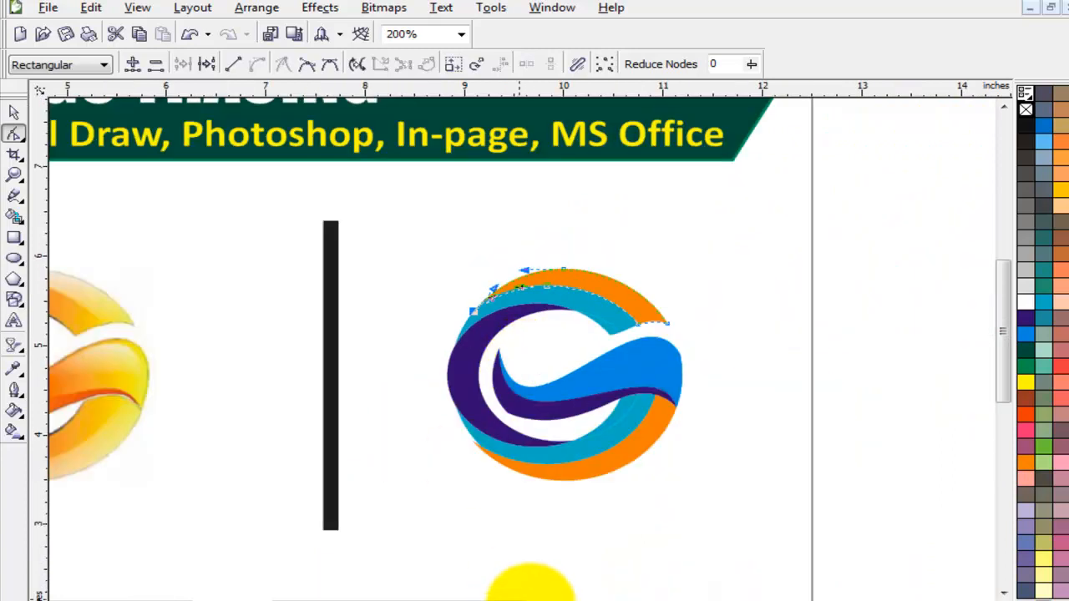
left_click(533, 600)
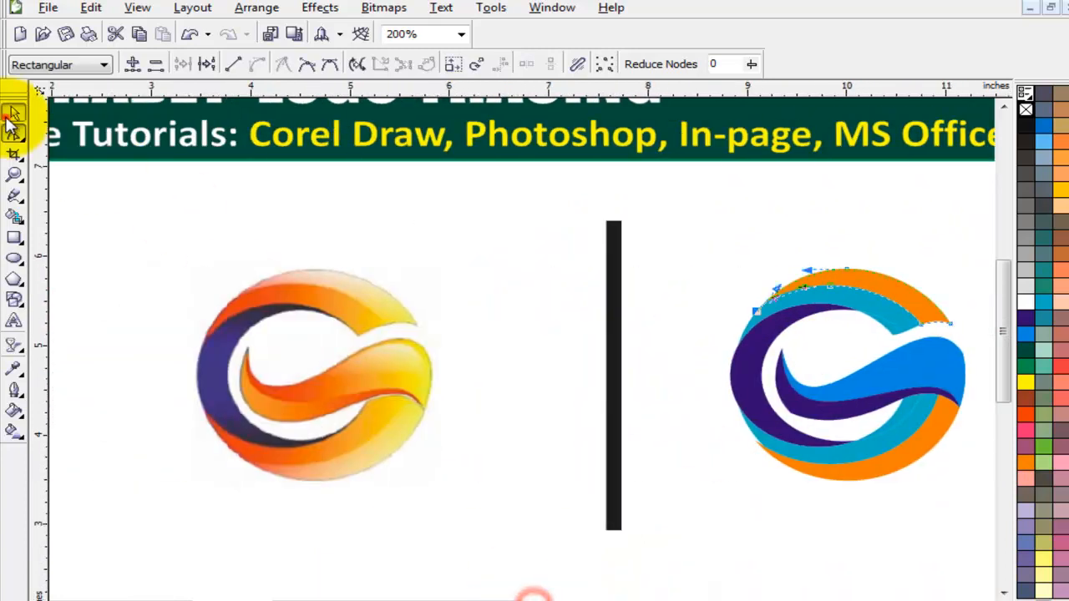
left_click(11, 116)
left_click(695, 258)
- Apply a linear gradient to the upper outer crescent, yellow at the wave end and orange at the tip
left_click(893, 287)
left_click(13, 431)
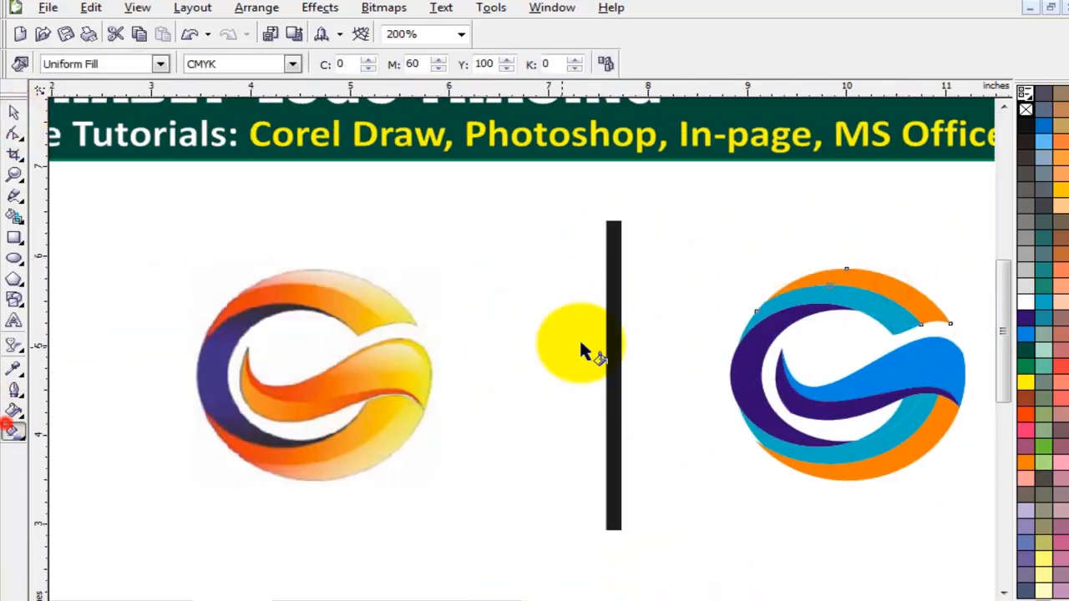
left_click_drag(936, 318, 790, 285)
left_click_drag(1026, 383, 935, 321)
left_click_drag(1028, 463, 789, 283)
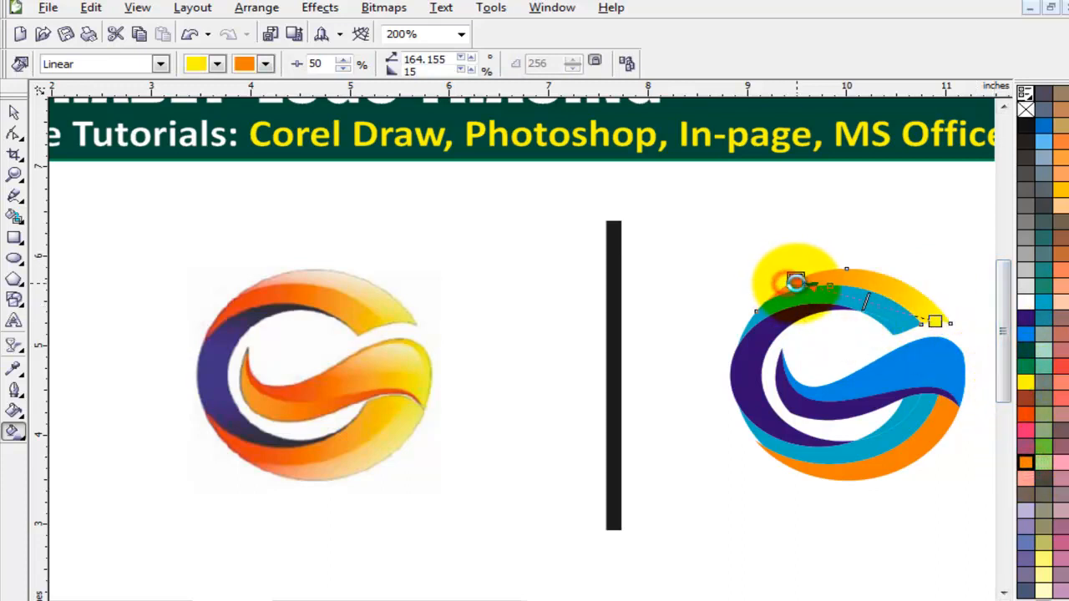
- Apply a linear gradient from orange to yellow to the upper inner teal band
left_click(794, 302)
left_click_drag(749, 319, 899, 314)
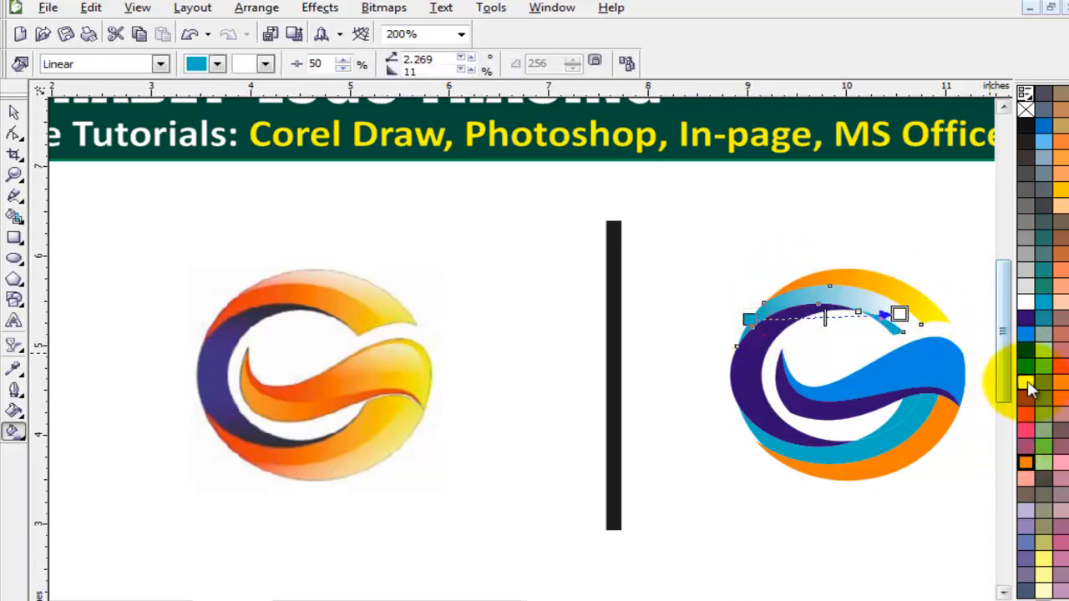
left_click_drag(1029, 388, 897, 315)
left_click_drag(1024, 463, 752, 328)
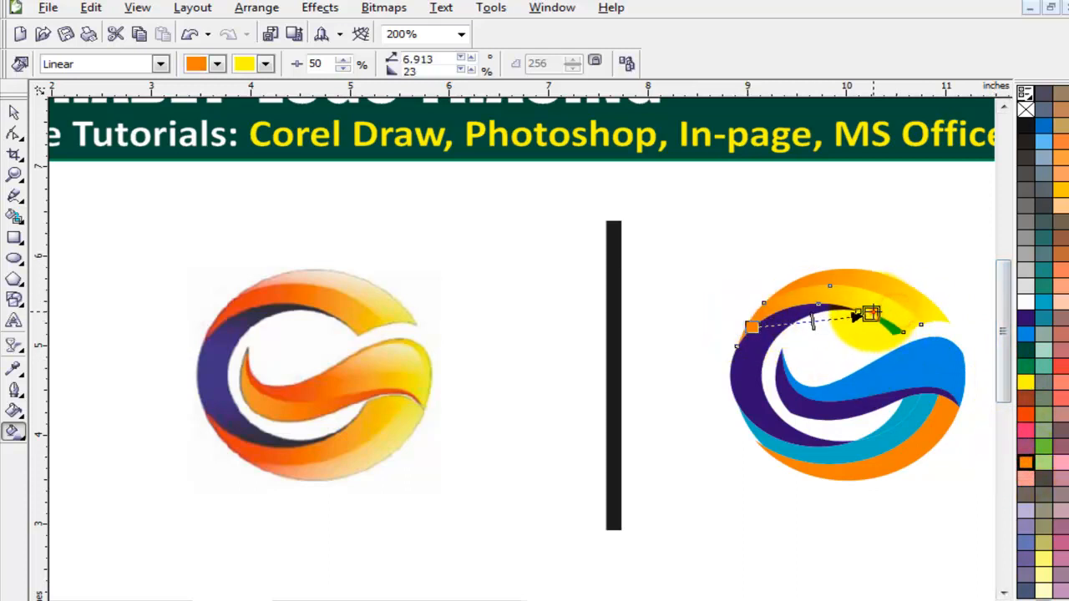
- Shift the yellow end of the upper crescent's gradient inward, and change the orange ends of both upper gradients to red-orange
left_click(897, 289)
left_click_drag(936, 320, 907, 301)
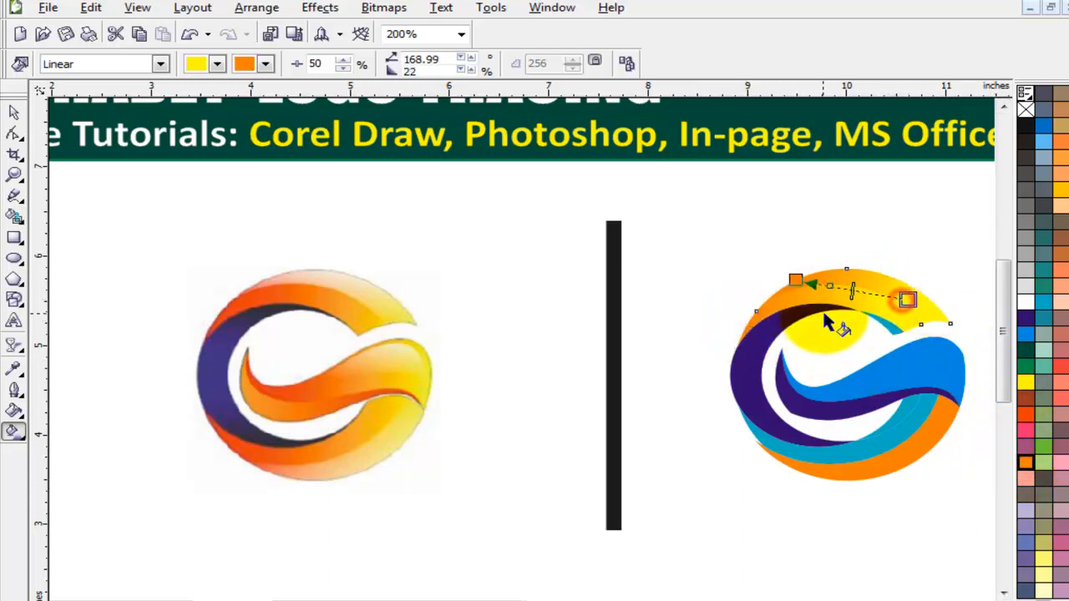
left_click(792, 297)
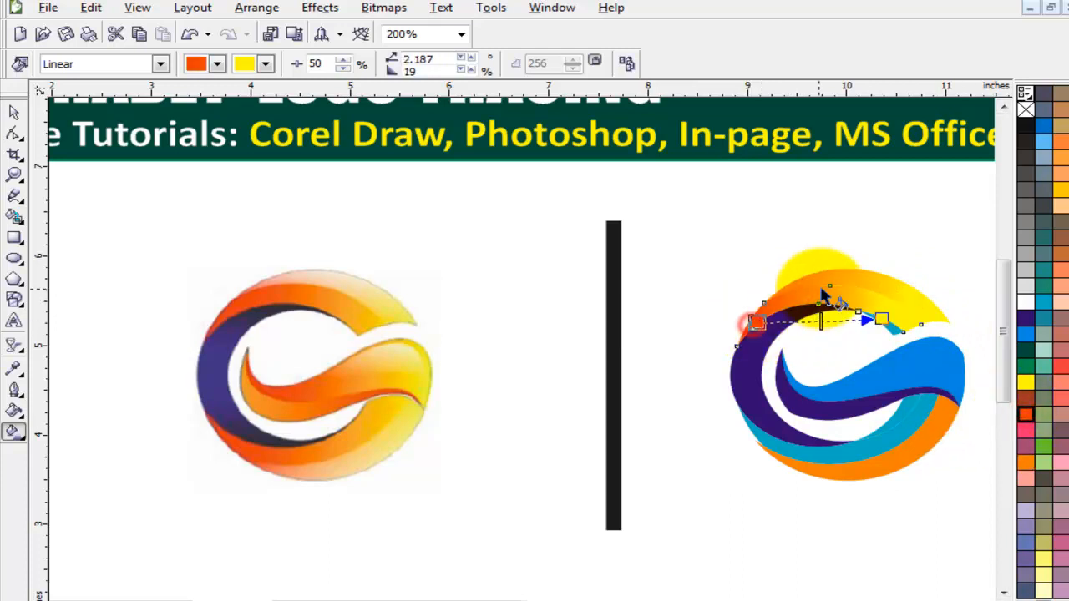
left_click(856, 274)
left_click_drag(967, 386, 863, 329)
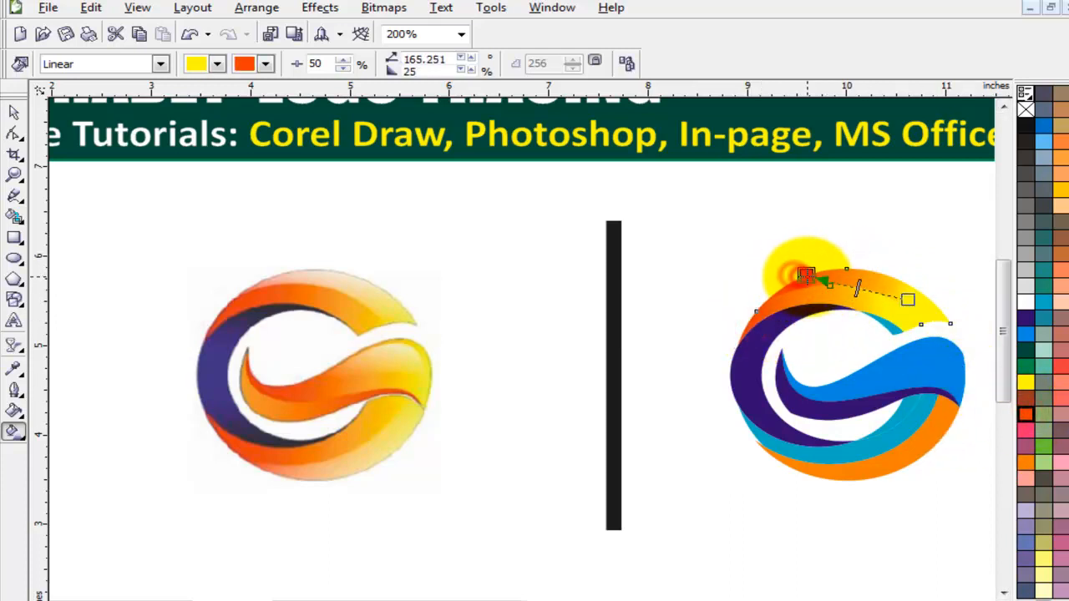
- Weld the small leftover teal piece to the upper inner gradient band
left_click(14, 113)
left_click(857, 293, "shift")
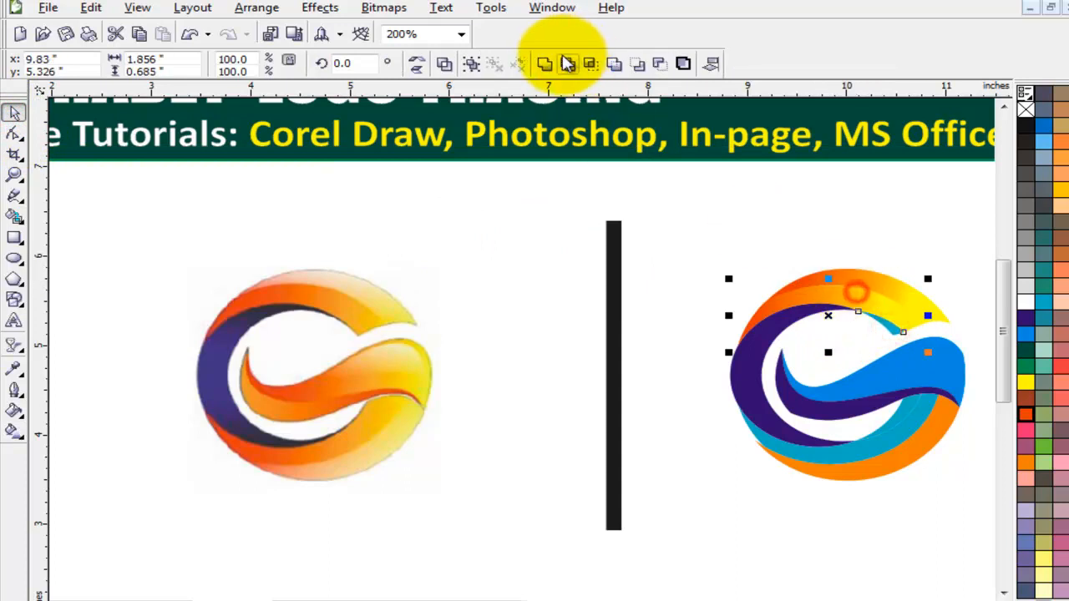
left_click(546, 64)
left_click(930, 233)
- Apply a radial gradient fill to the dark purple crescent
left_click(761, 347)
left_click(14, 431)
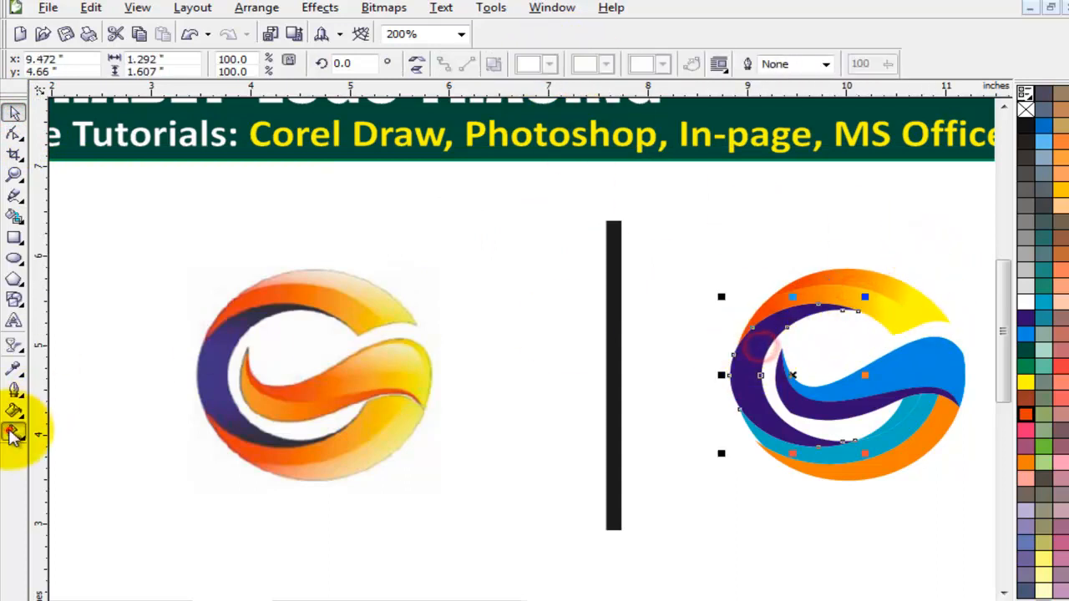
left_click(125, 64)
left_click(72, 117)
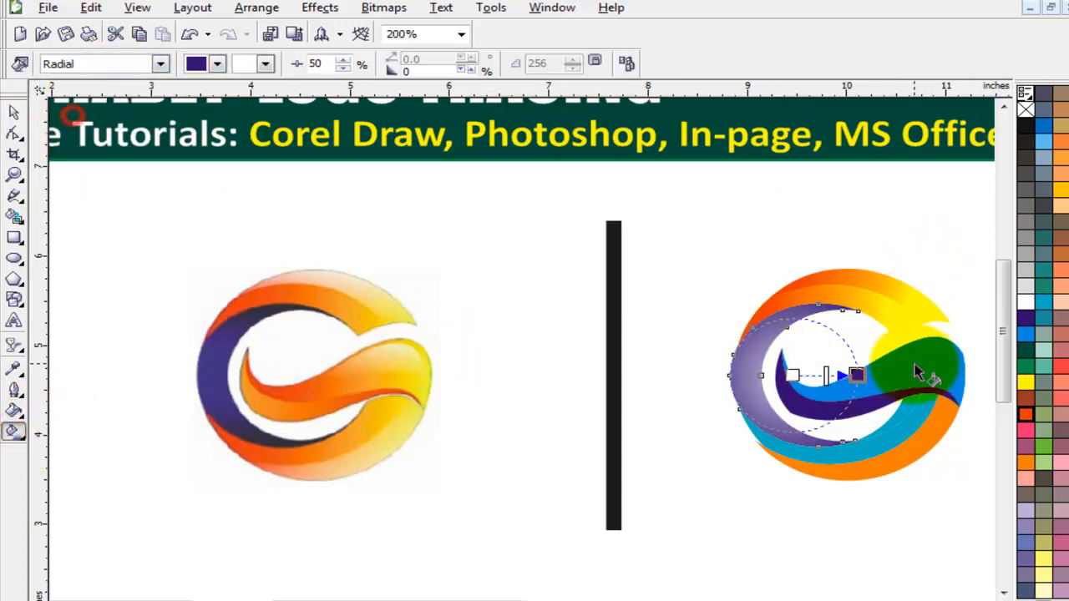
- Set the crescent's radial gradient to black outside and dark purple at the centre, trying blue in between, and enlarge its radius
left_click(1027, 126)
left_click_drag(952, 237, 822, 374)
key("ctrl+z")
left_click_drag(1028, 128, 858, 375)
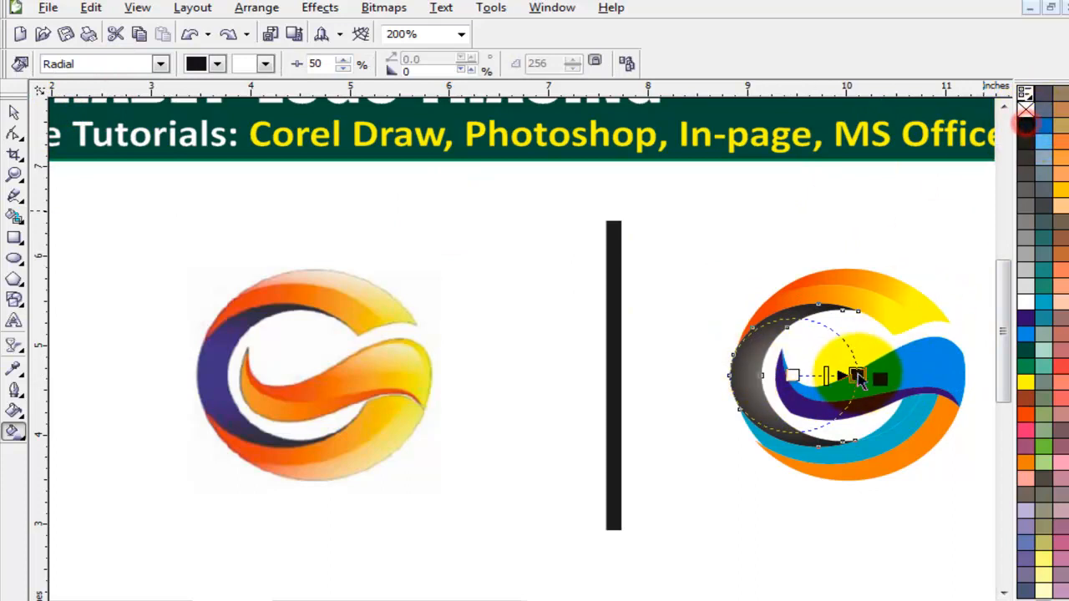
left_click_drag(1025, 318, 793, 375)
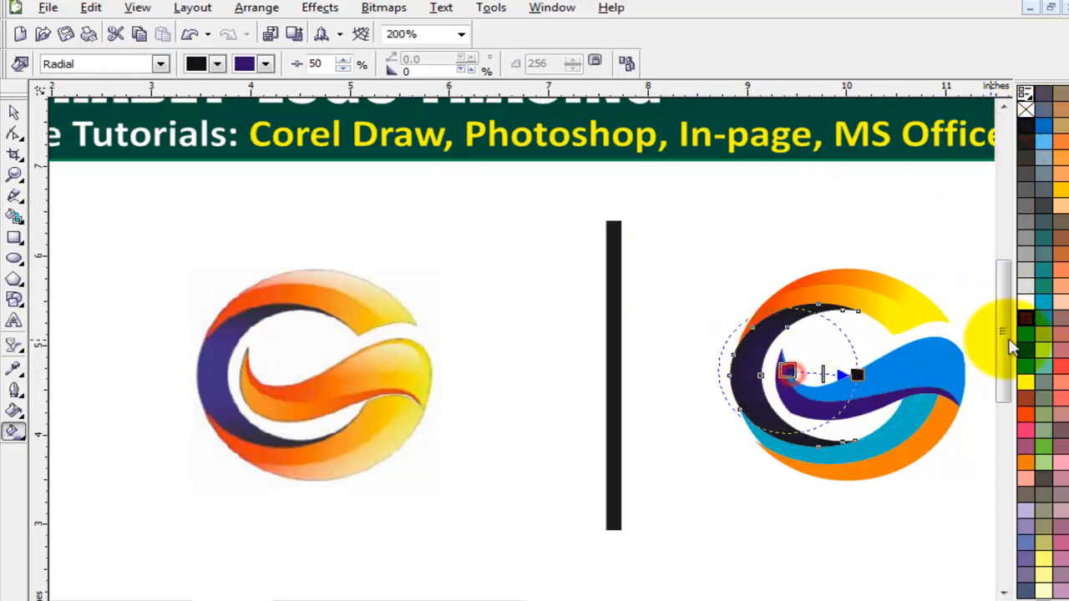
left_click_drag(1026, 333, 787, 371)
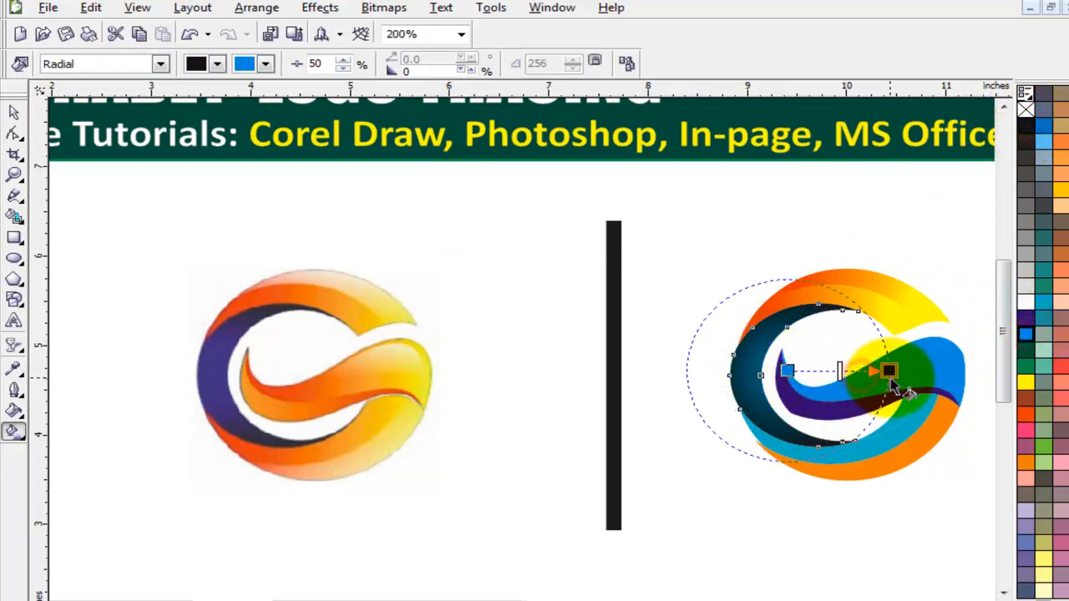
left_click_drag(1026, 318, 792, 370)
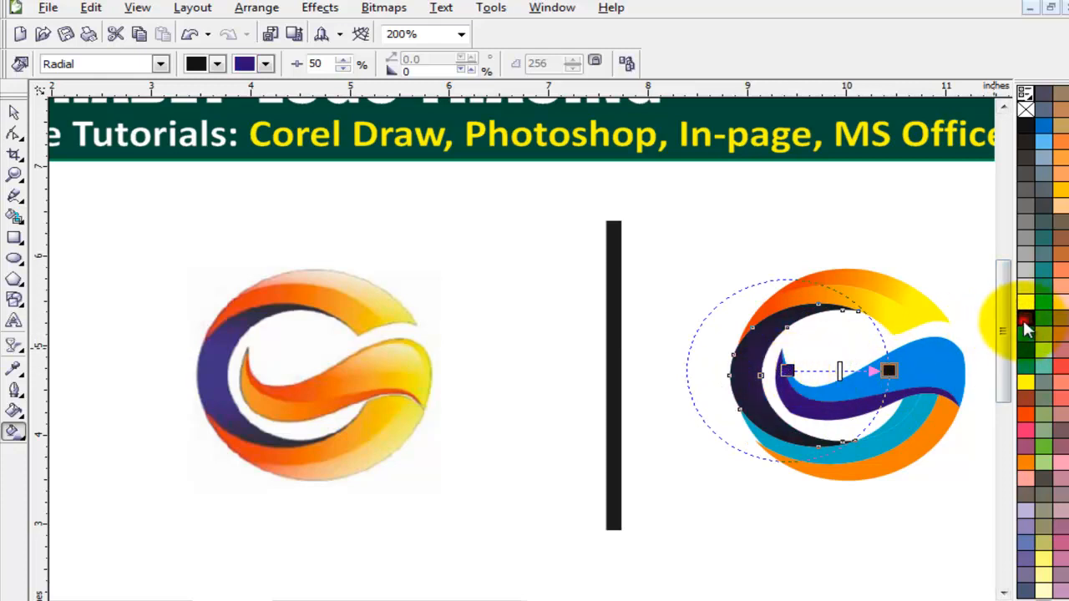
- Tighten the crescent's radial gradient with a blue centre, trying dark purple outside before setting that end back to black
left_click_drag(1025, 324, 789, 370)
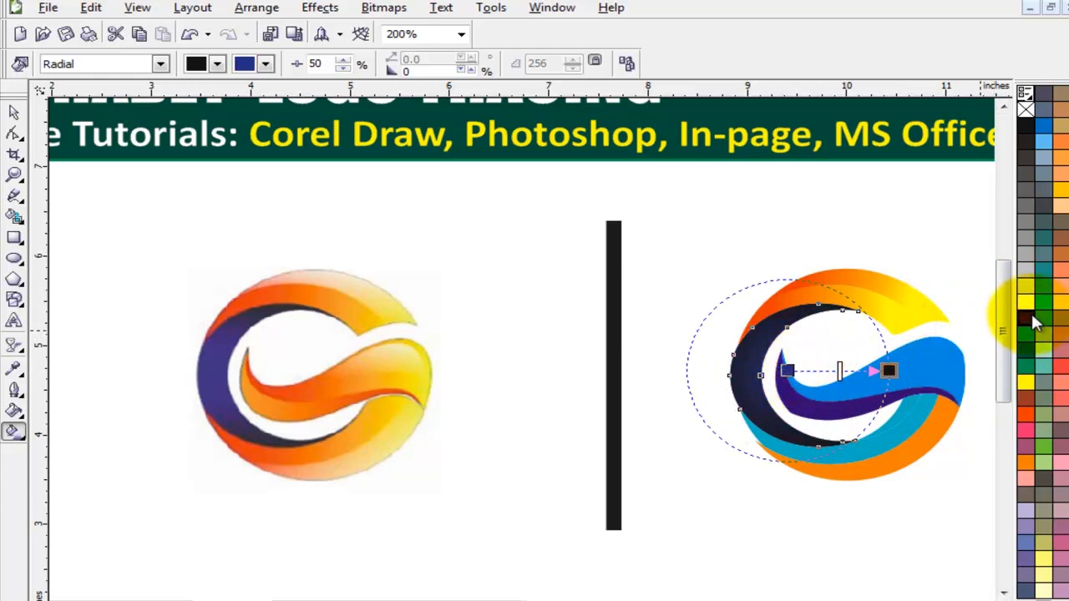
left_click_drag(1032, 319, 843, 357)
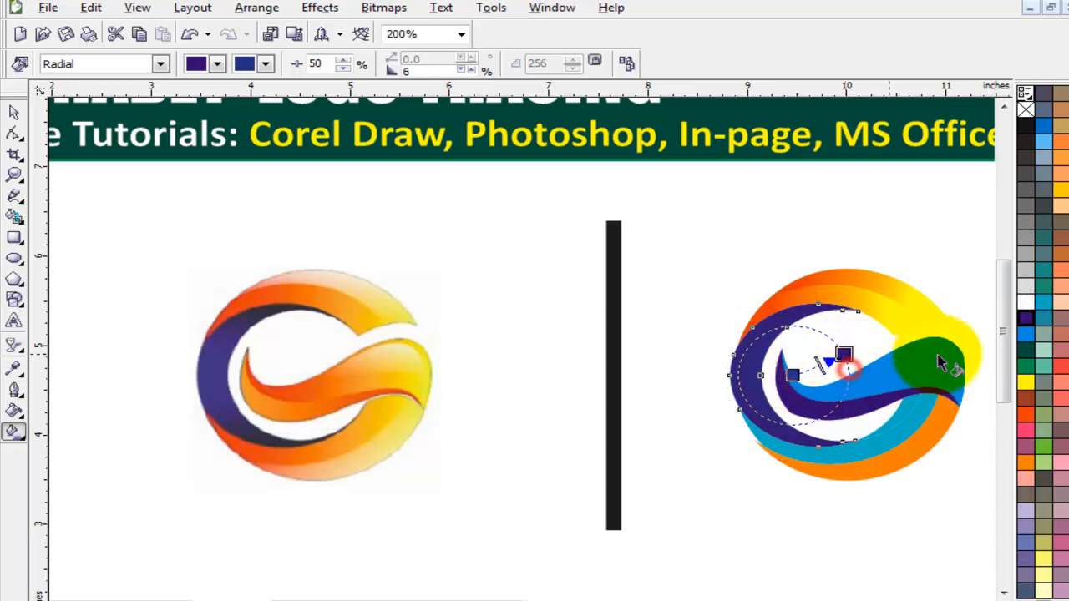
left_click_drag(1026, 127, 859, 363)
key("F4")
scroll(861, 342, "up", 2)
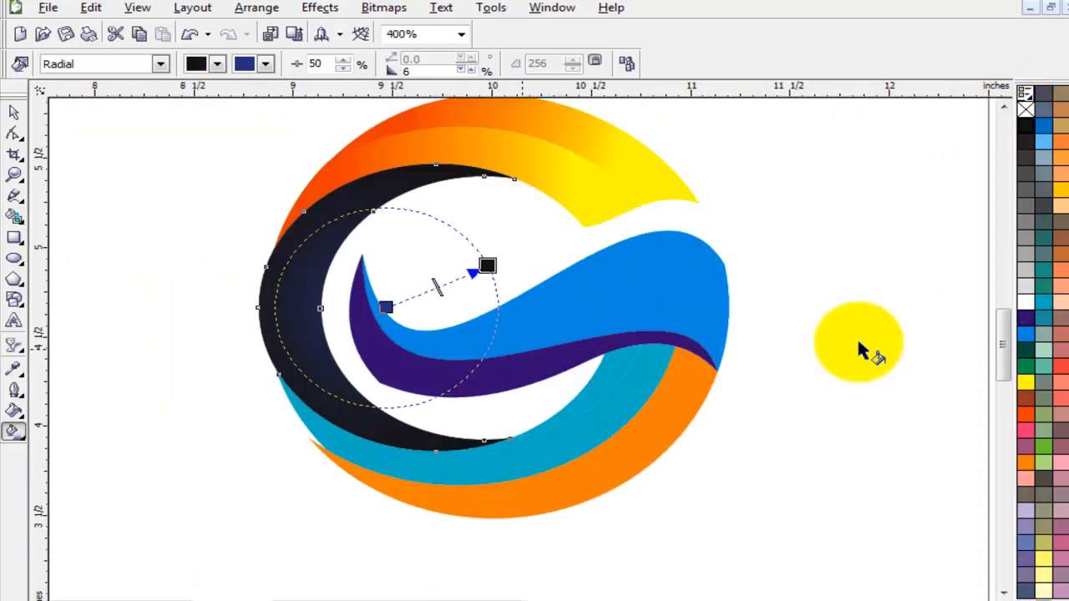
- Recolour the crescent's radial gradient to light blue at the centre and dark purple outside, trying dark purple at the centre first
left_click_drag(1027, 317, 385, 307)
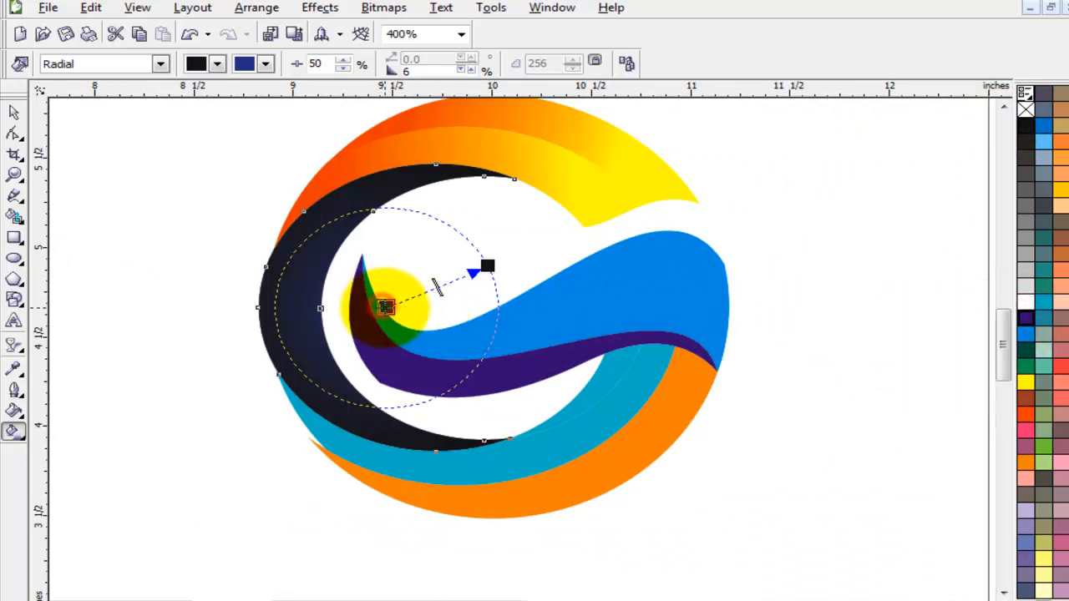
left_click_drag(1030, 326, 382, 303)
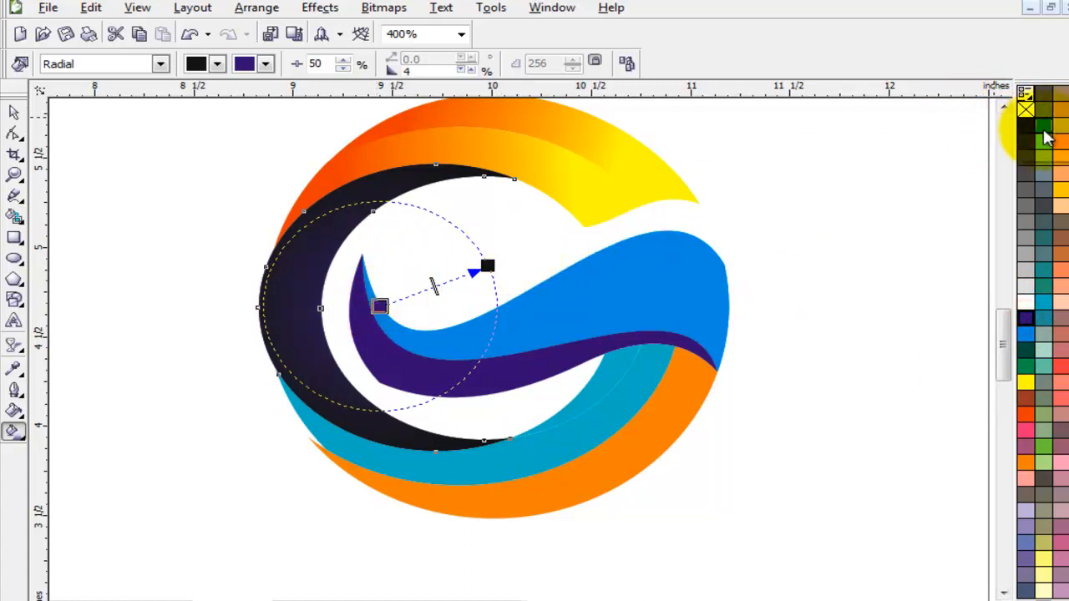
left_click_drag(1044, 142, 380, 305)
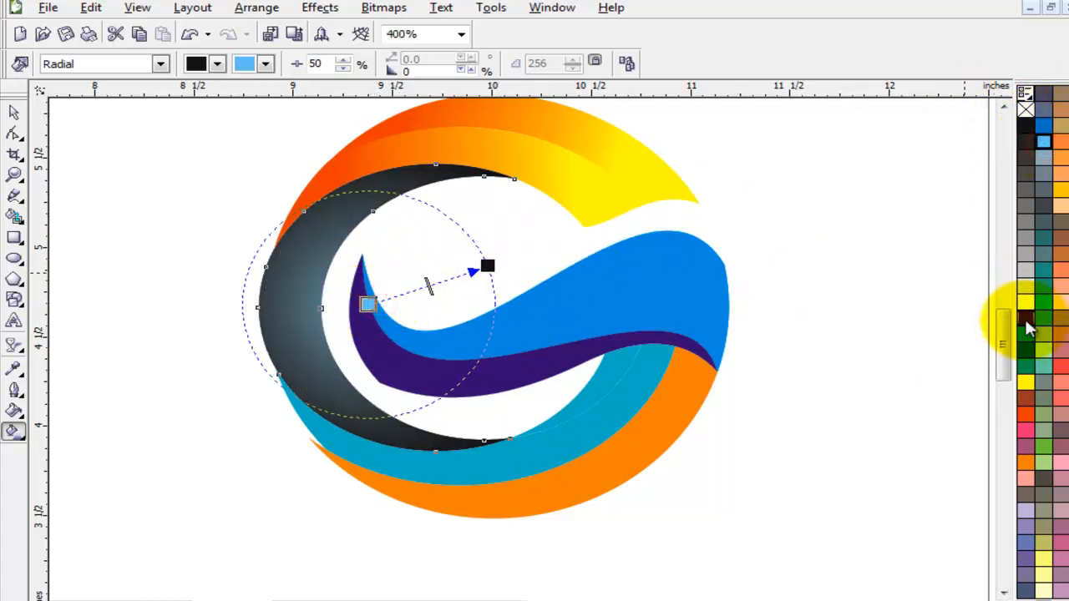
left_click_drag(1027, 326, 472, 268)
left_click(13, 112)
scroll(395, 293, "down", 1)
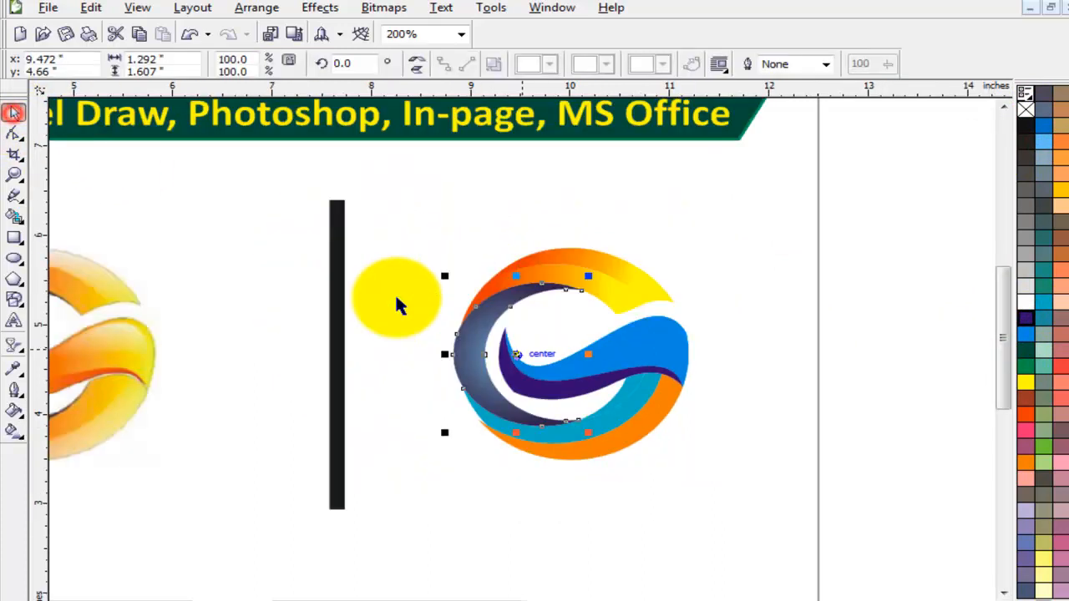
- Weld the small teal piece below the wave to the lower inner teal band
left_click(535, 600)
left_click(555, 507)
left_click(895, 411)
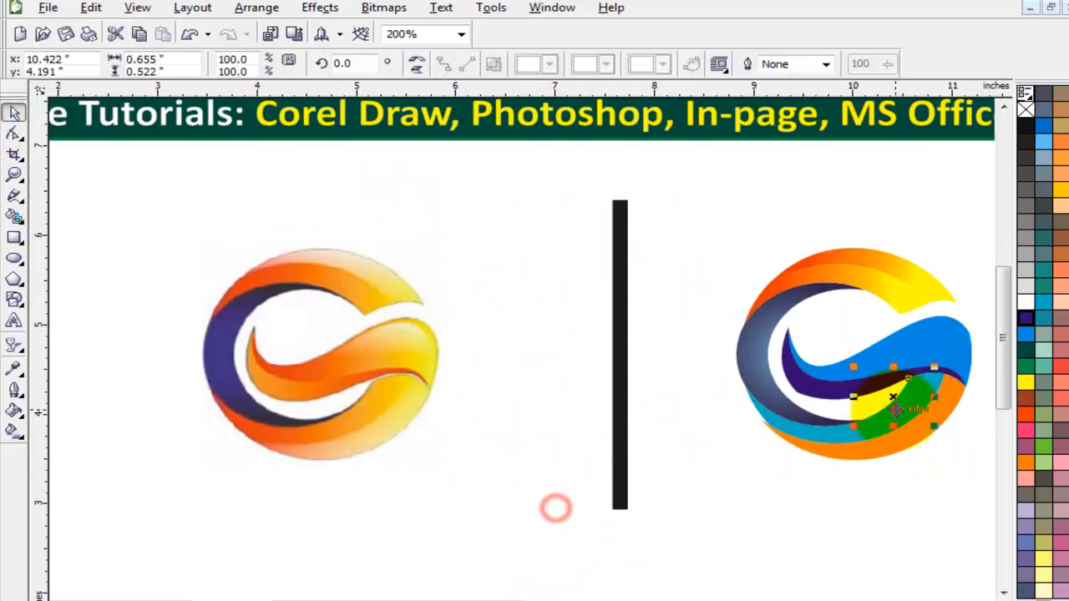
left_click_drag(893, 399, 821, 368)
key("ctrl+z")
left_click(830, 434, "shift")
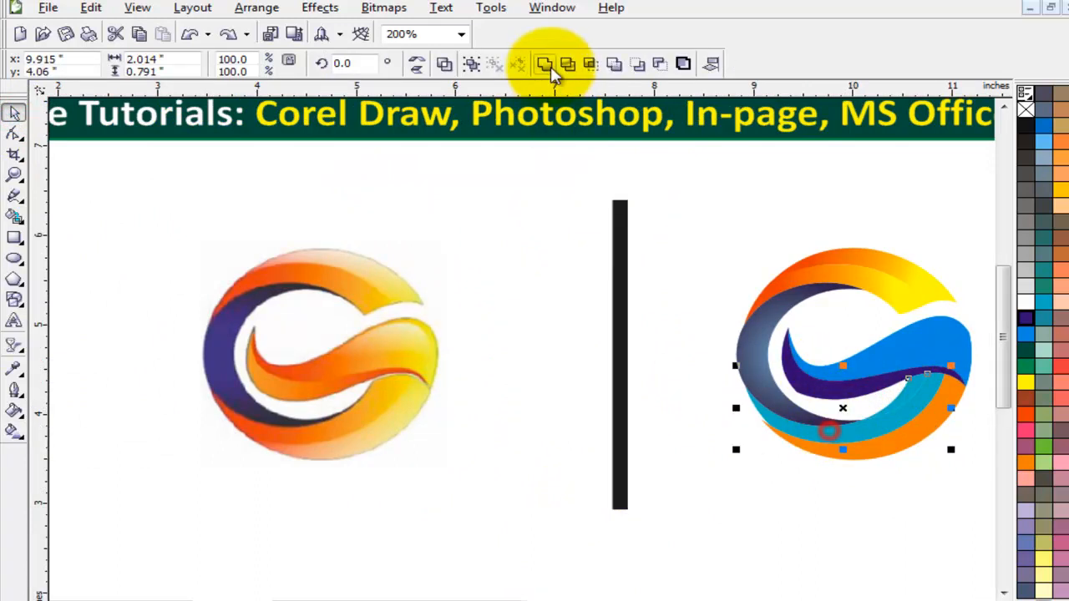
left_click(545, 62)
- Fill the welded lower inner band with a linear gradient from yellow by the wave to red-orange at its far end
left_click_drag(927, 385, 771, 412)
left_click_drag(1027, 415, 770, 411)
left_click_drag(1025, 393, 769, 411)
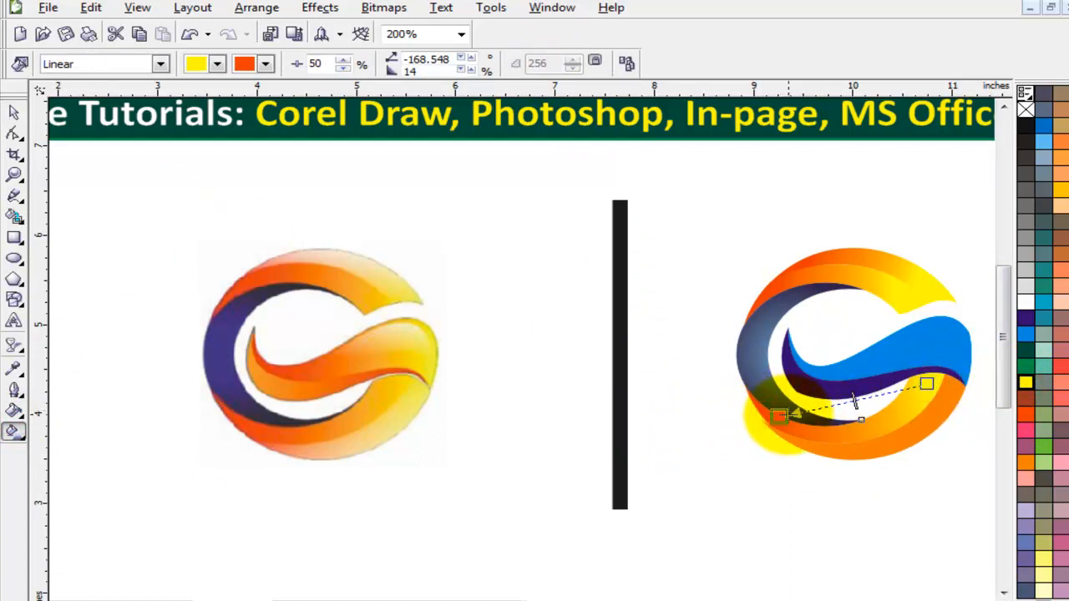
- Give the lower outer orange crescent a matching linear gradient from yellow to red-orange
left_click(961, 410)
left_click_drag(954, 395, 813, 454)
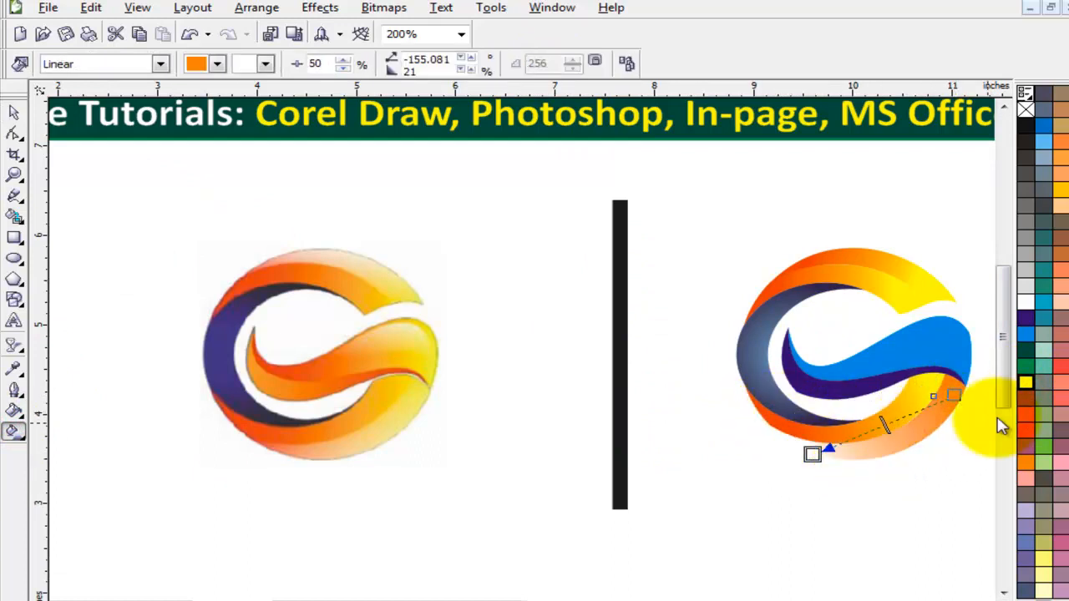
left_click_drag(1026, 414, 812, 453)
left_click_drag(1024, 383, 827, 449)
- Edit the nodes where the lower inner band and outer crescent meet to remove the stray pointed tip from the outline
scroll(776, 433, "up", 1)
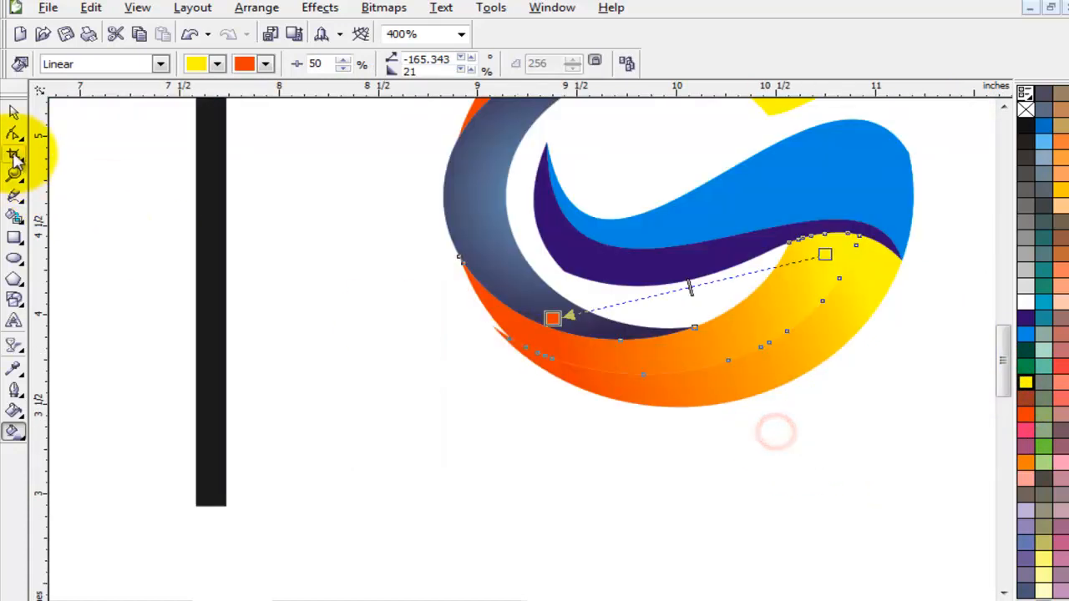
left_click(14, 134)
left_click_drag(446, 308, 512, 348)
scroll(511, 346, "up", 2)
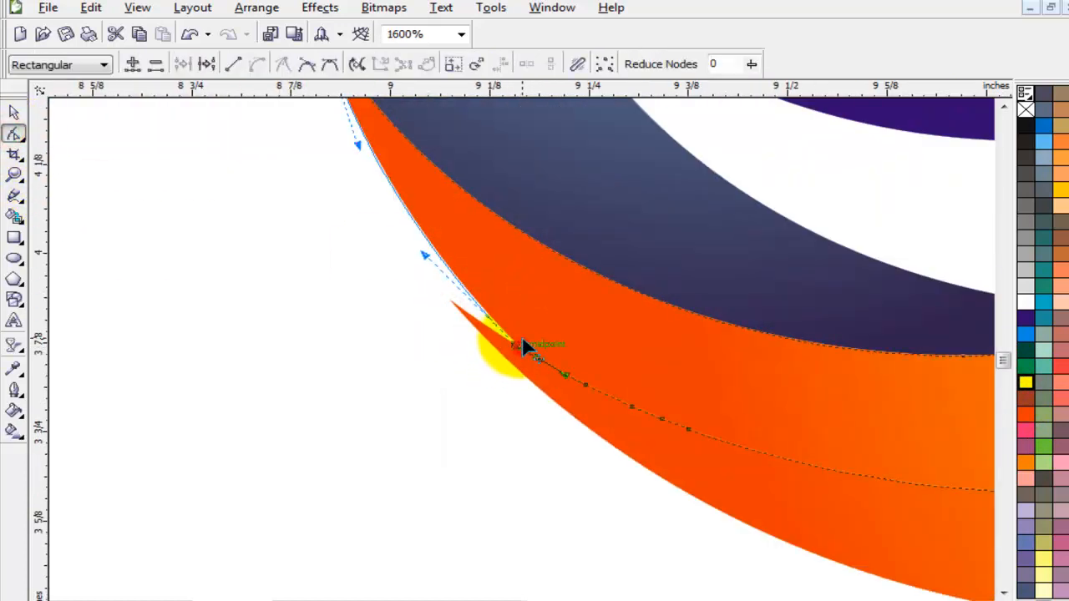
left_click(588, 411)
left_click_drag(422, 289, 483, 328)
left_click_drag(451, 301, 451, 268)
scroll(506, 341, "down", 3)
left_click(14, 116)
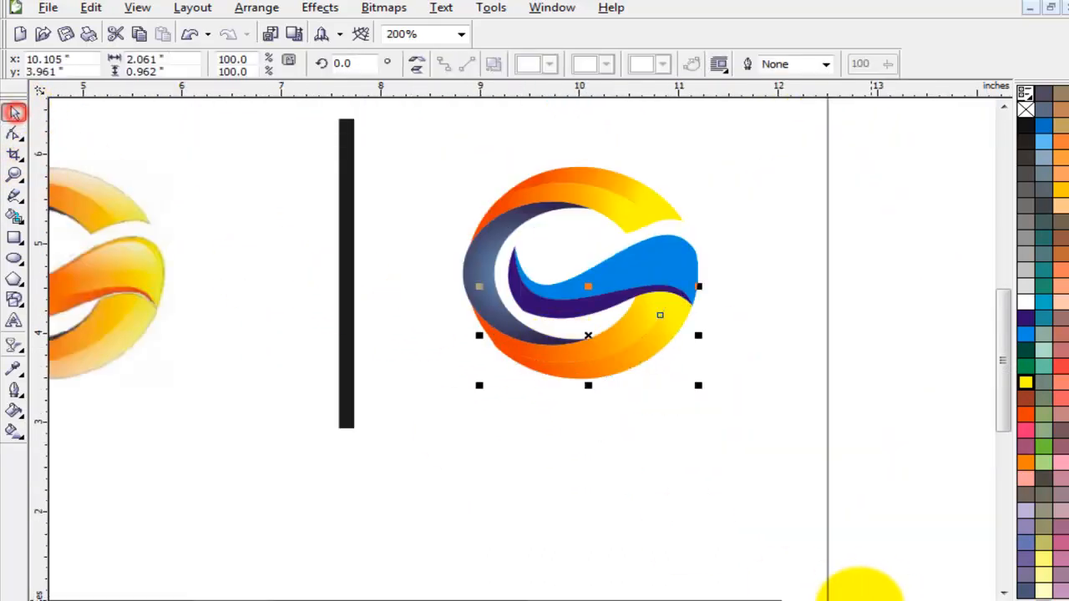
- Try moving the blue wave upward and undo the move
left_click_drag(861, 599, 843, 598)
left_click(960, 272)
left_click_drag(750, 272, 753, 246)
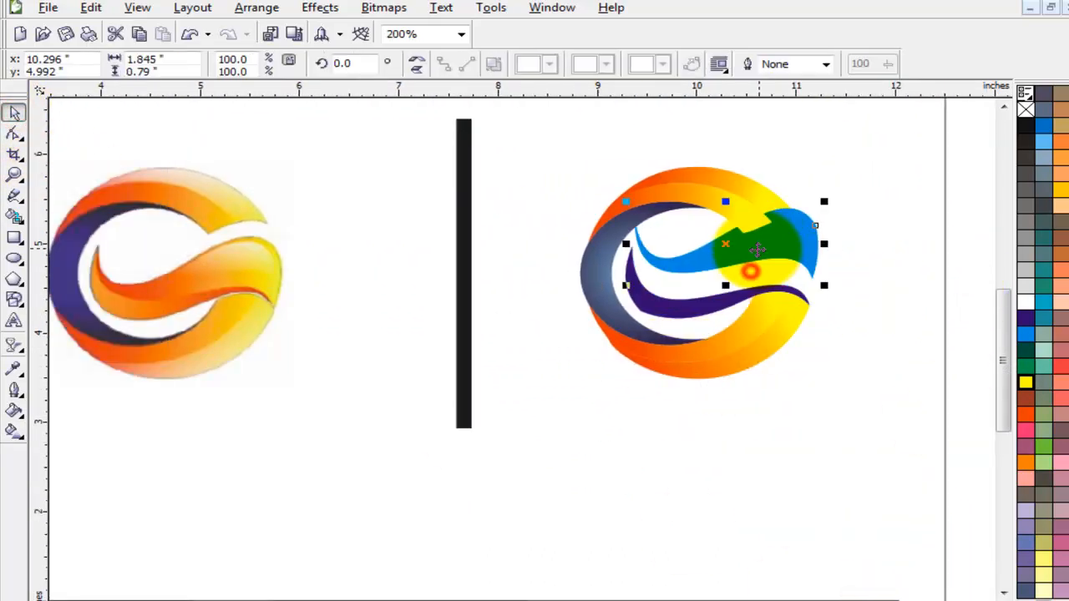
key("ctrl+z")
left_click(682, 309)
left_click(788, 389)
left_click(760, 267)
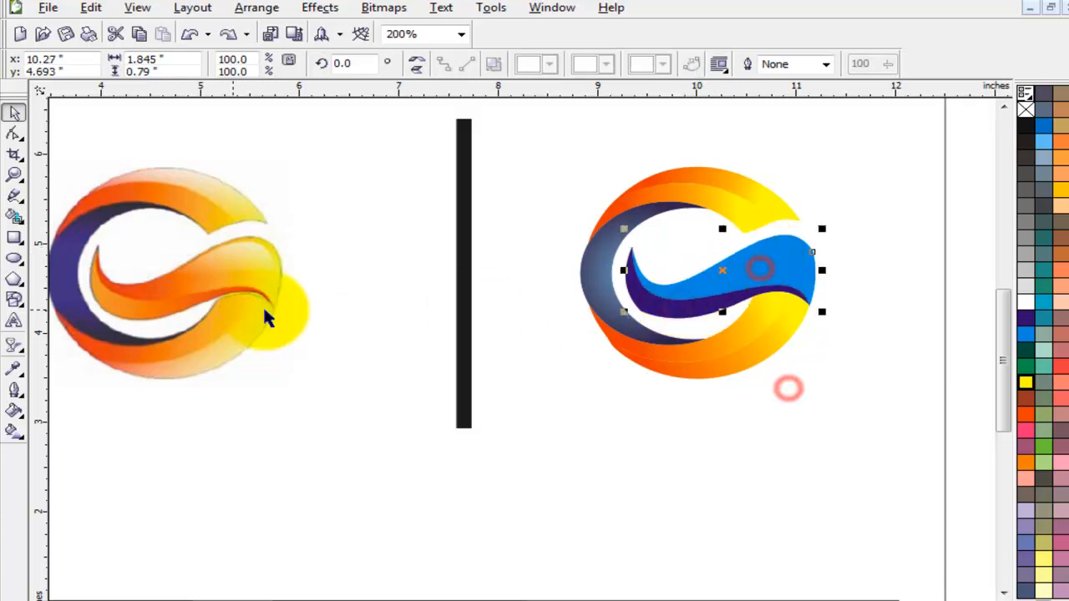
left_click(13, 346)
left_click_drag(799, 262, 645, 277)
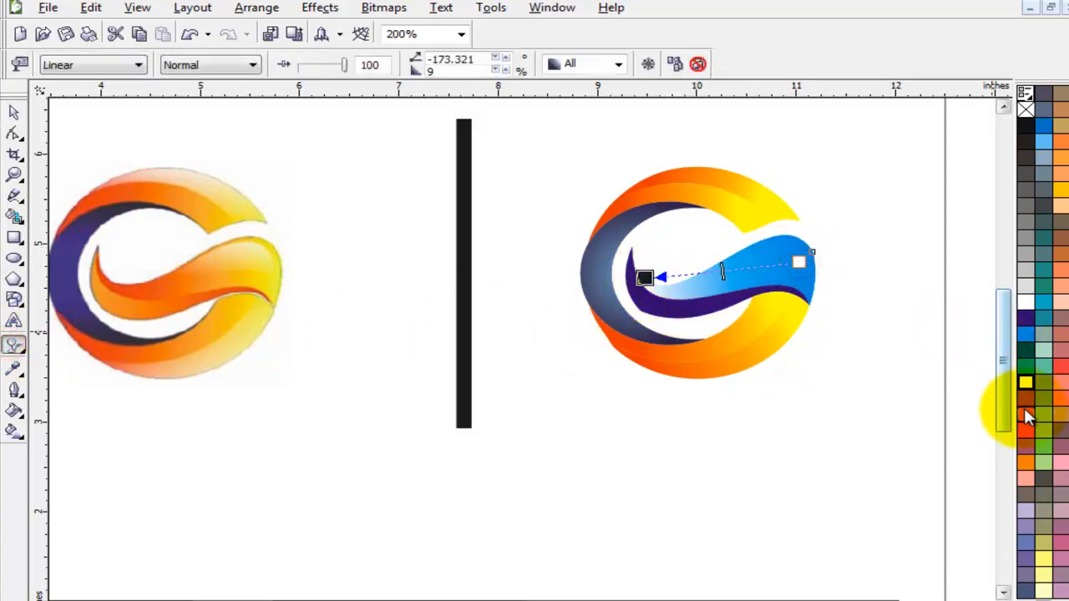
left_click_drag(1028, 416, 646, 279)
left_click_drag(1029, 422, 644, 277)
left_click(698, 64)
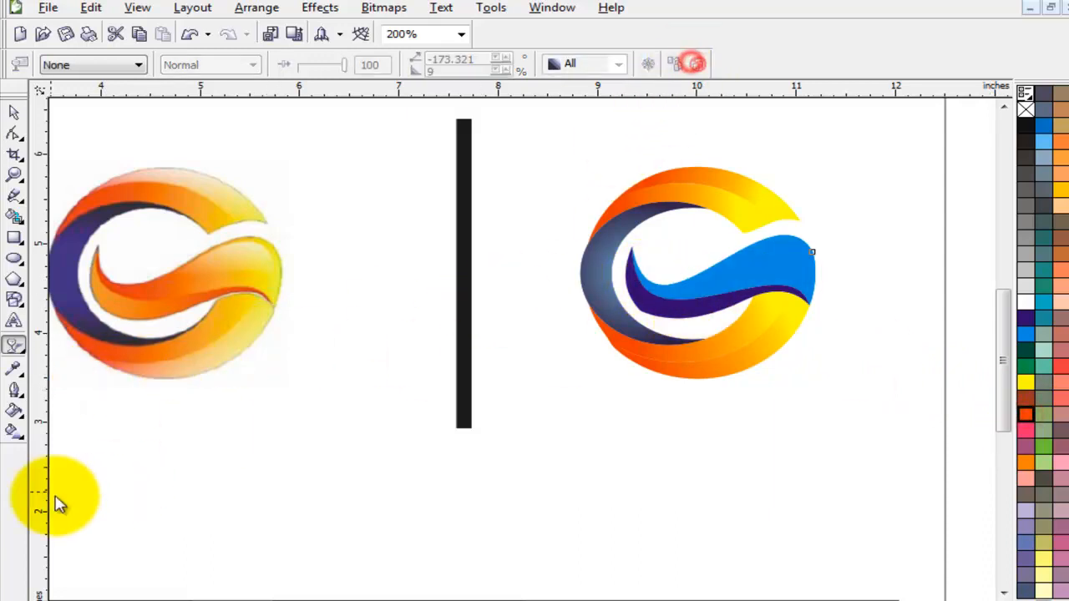
- Fill the blue wave with a linear gradient from yellow at its wide end to red-orange at its narrow tip
left_click(13, 431)
left_click_drag(812, 262, 642, 273)
left_click_drag(1029, 426, 644, 274)
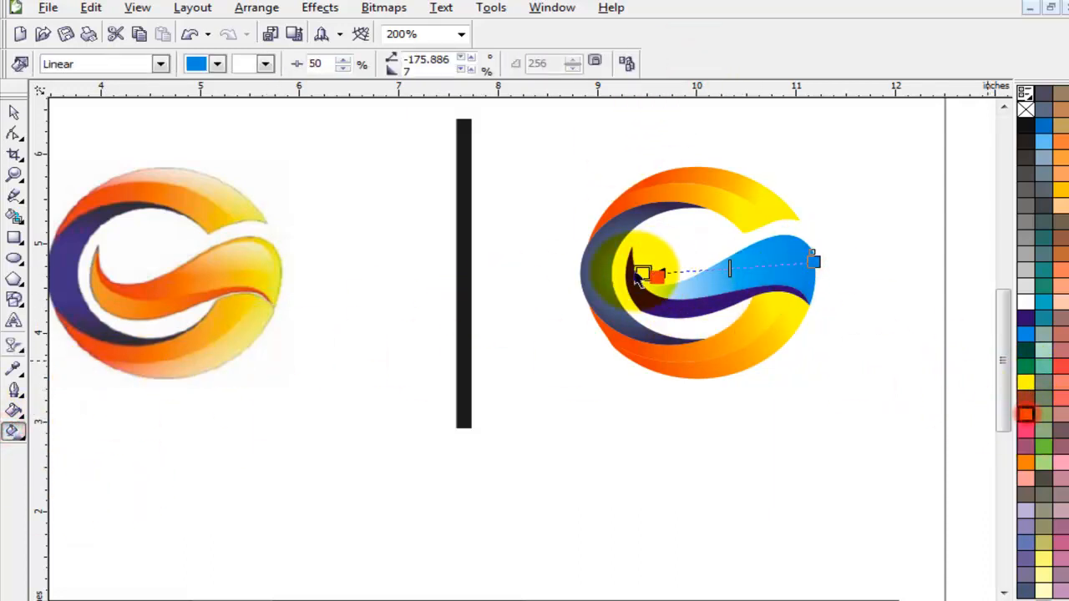
left_click_drag(1026, 381, 804, 263)
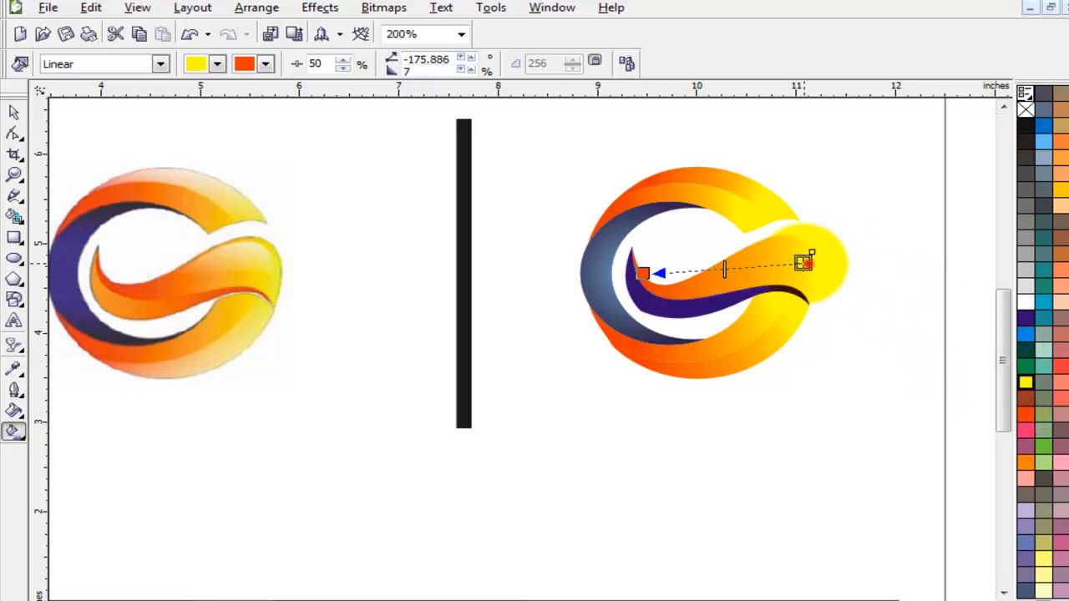
- Fill the dark purple band under the wave with a long linear gradient from orange to red-orange, with its midpoint at 36%
left_click(695, 307)
left_click_drag(649, 293, 785, 297)
left_click_drag(1026, 413, 808, 298)
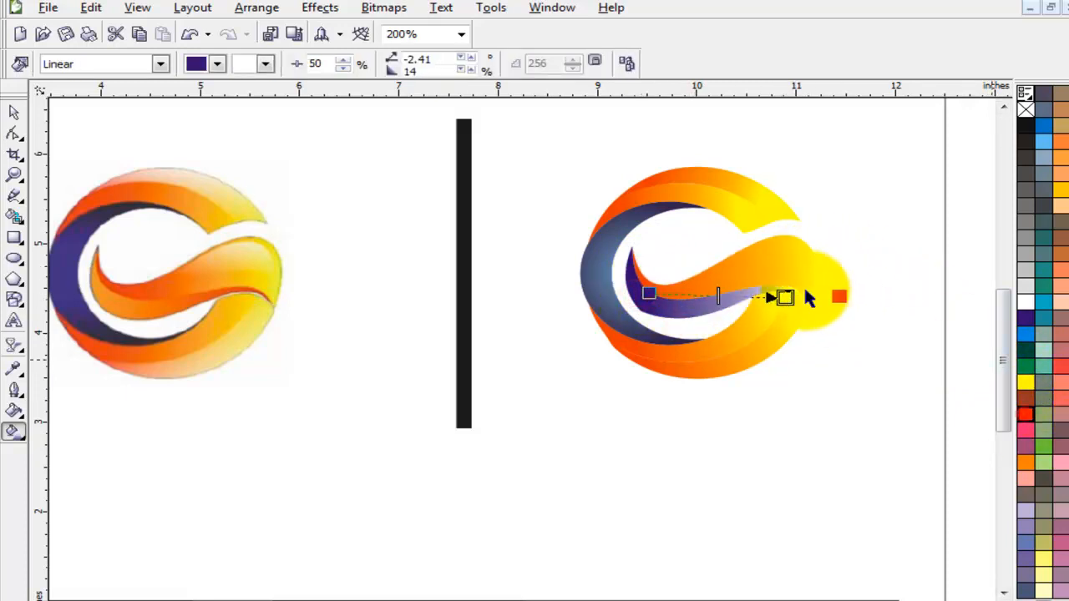
left_click_drag(1026, 462, 468, 269)
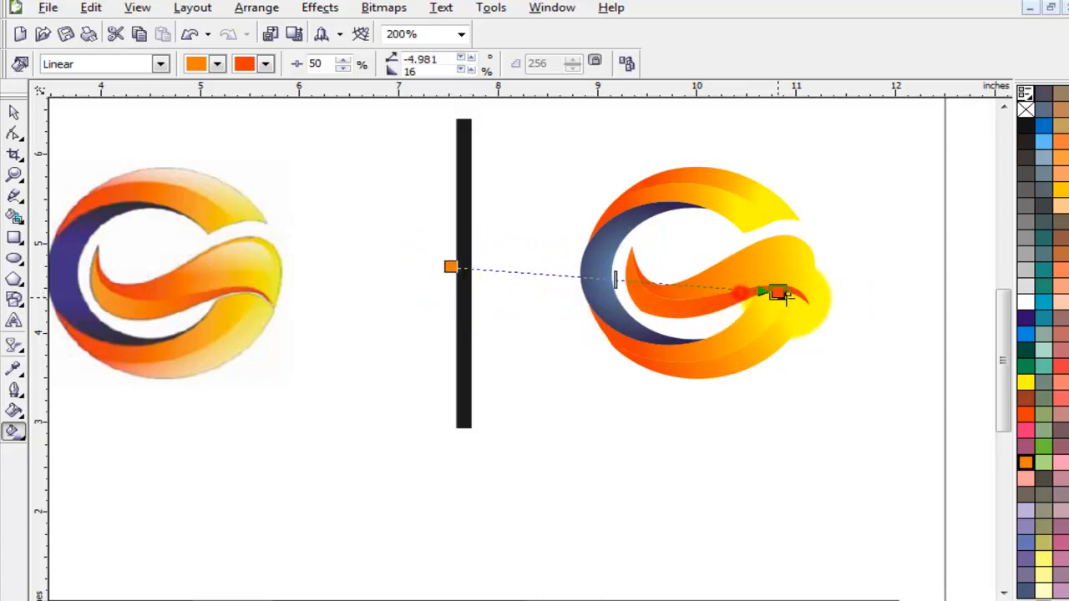
left_click_drag(615, 278, 563, 277)
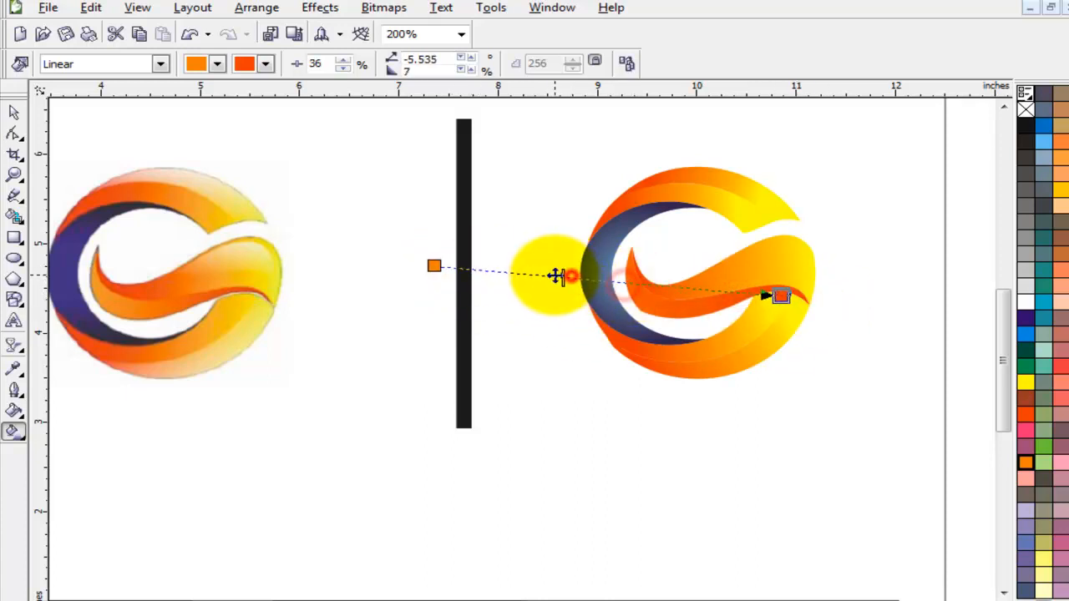
left_click(13, 113)
left_click(944, 238)
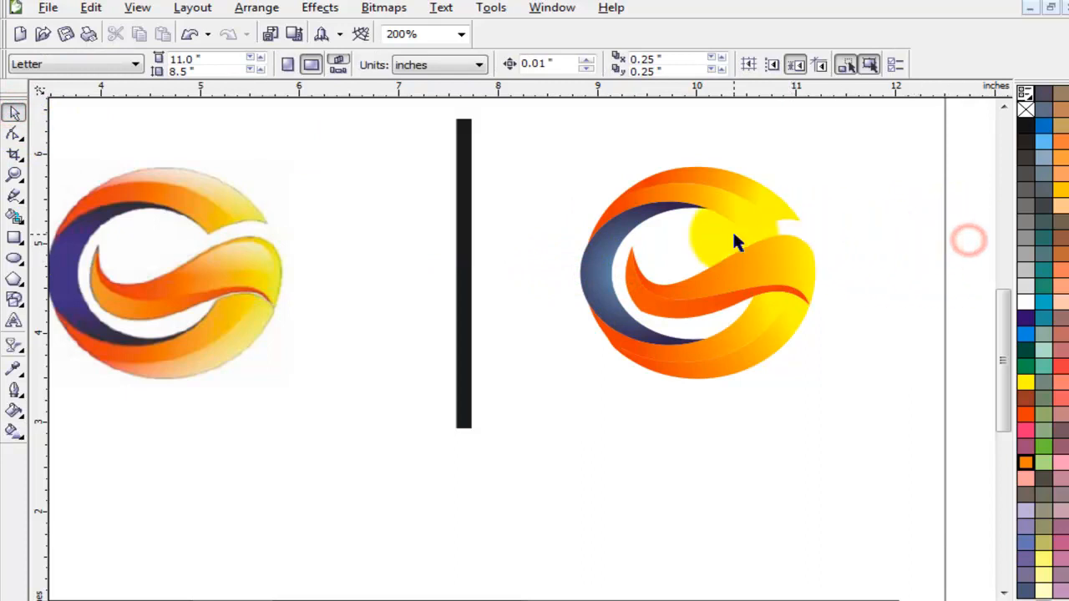
- Draw a white ellipse without outline, about 0.37 by 0.206 inches, near the top of the wave's wide end
left_click(14, 259)
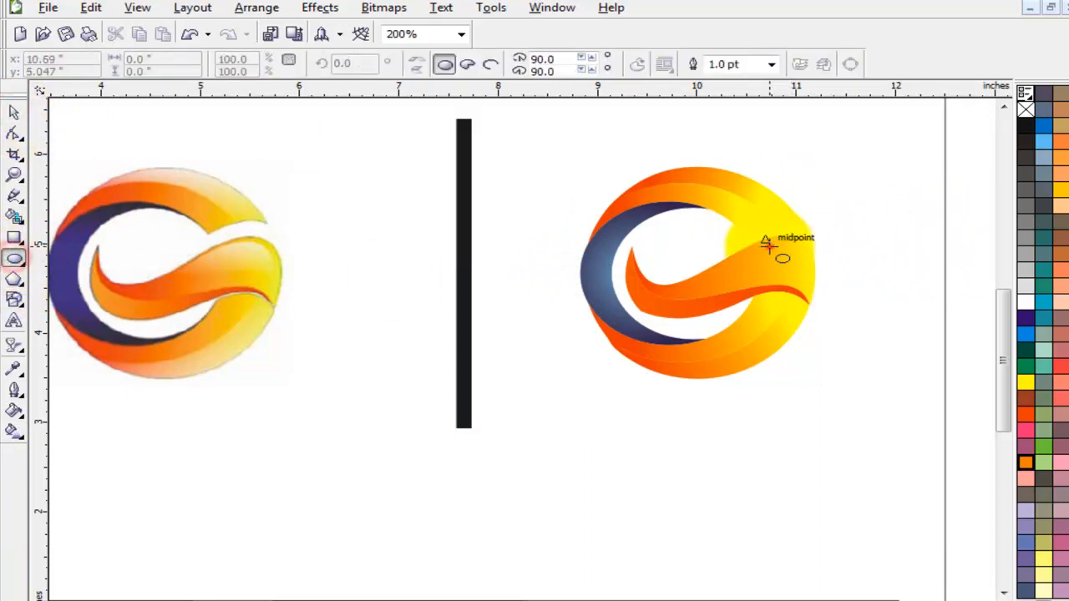
left_click_drag(766, 245, 808, 261)
left_click(1026, 302)
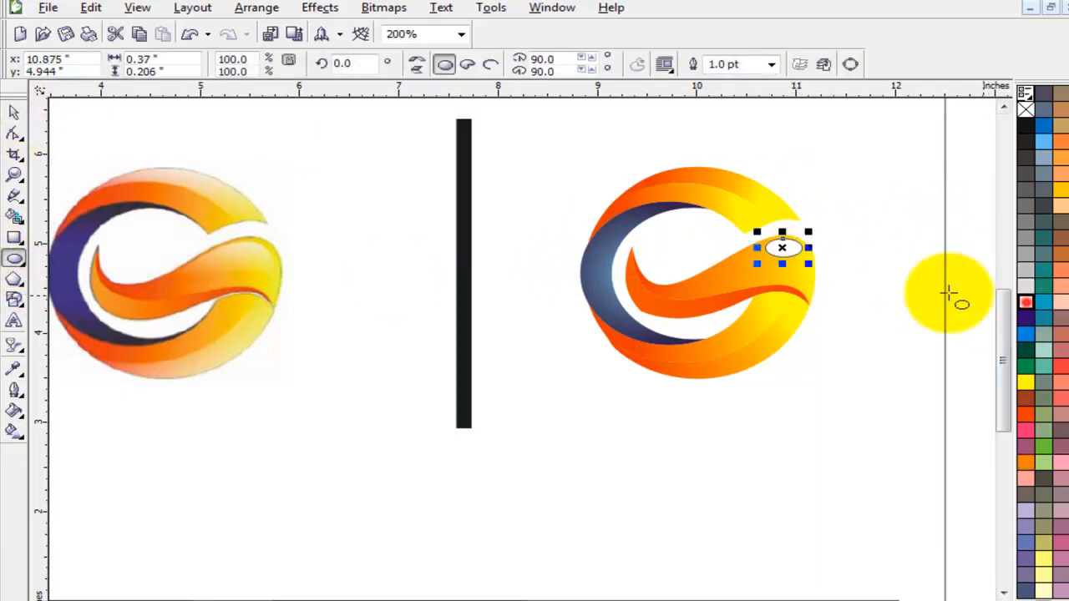
scroll(866, 226, "up", 2)
left_click(13, 112)
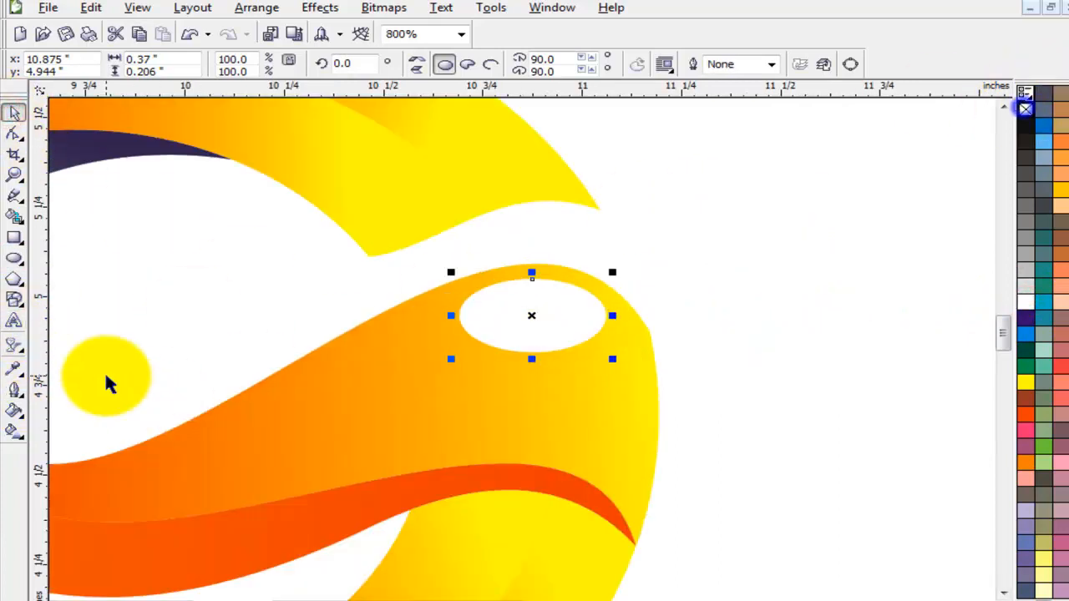
- Apply a diagonal linear transparency to the white ellipse and adjust its ends and midpoint for a soft highlight
left_click(14, 343)
left_click_drag(597, 256, 479, 365)
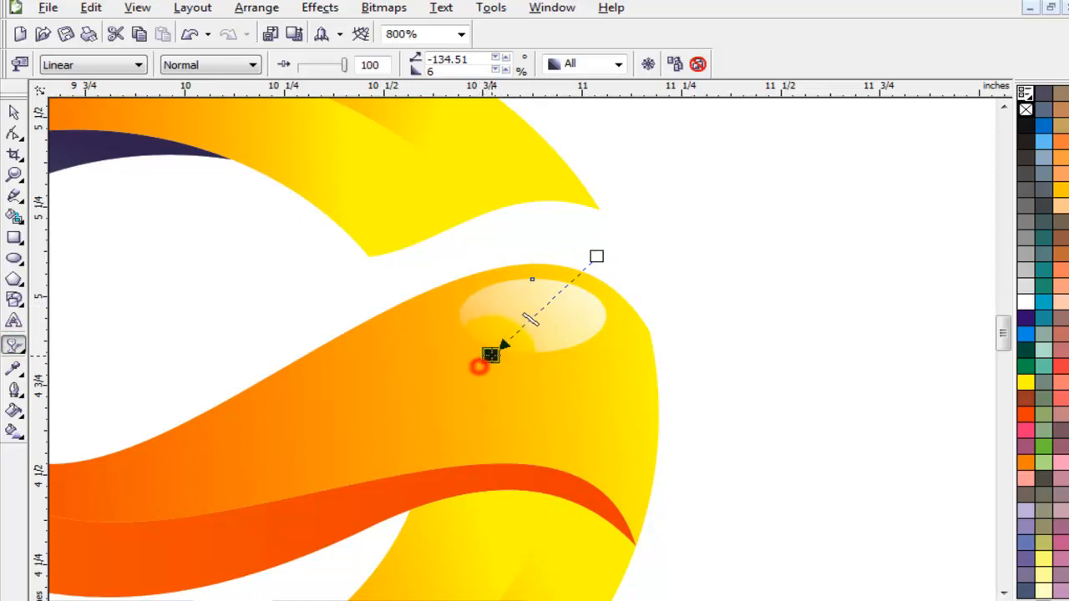
left_click_drag(596, 256, 696, 190)
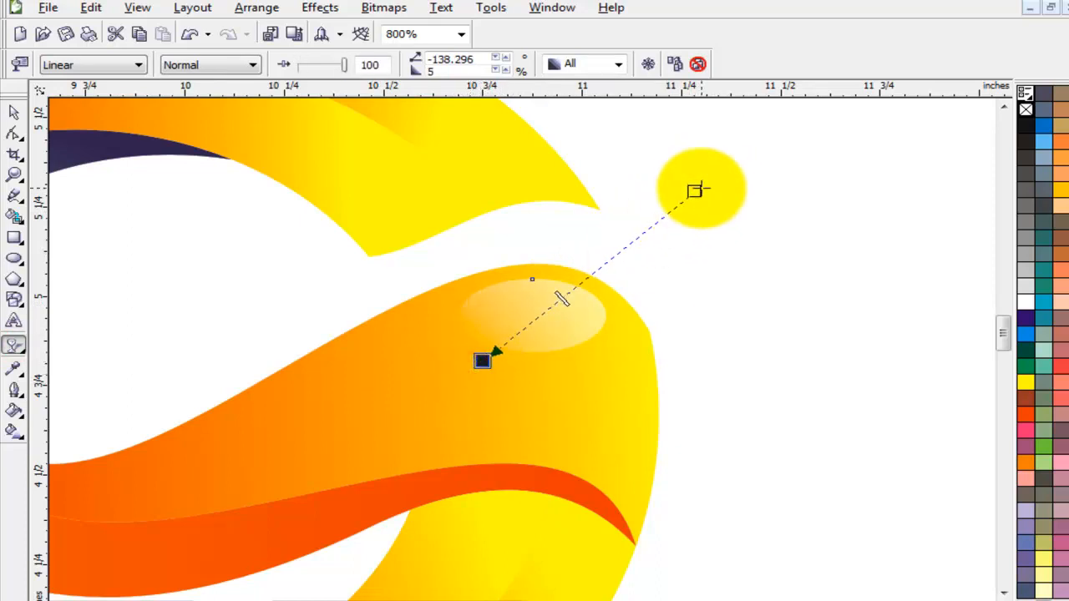
left_click_drag(694, 189, 710, 171)
mouse_move(567, 292)
left_mouse_down()
mouse_move(616, 254)
mouse_move(559, 304)
left_mouse_up()
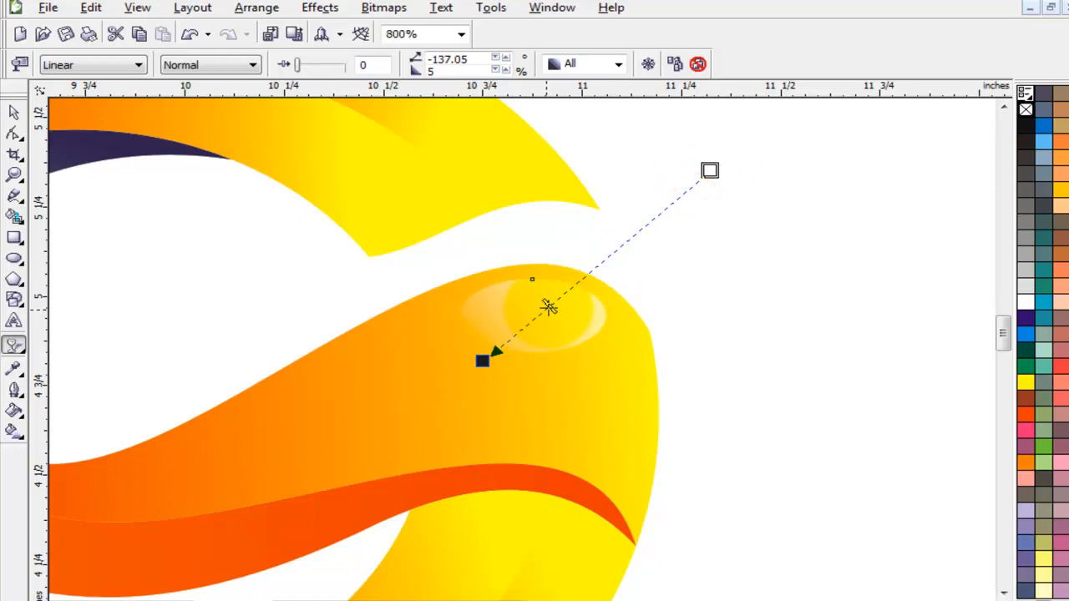
left_click_drag(494, 349, 493, 347)
scroll(493, 346, "down", 1)
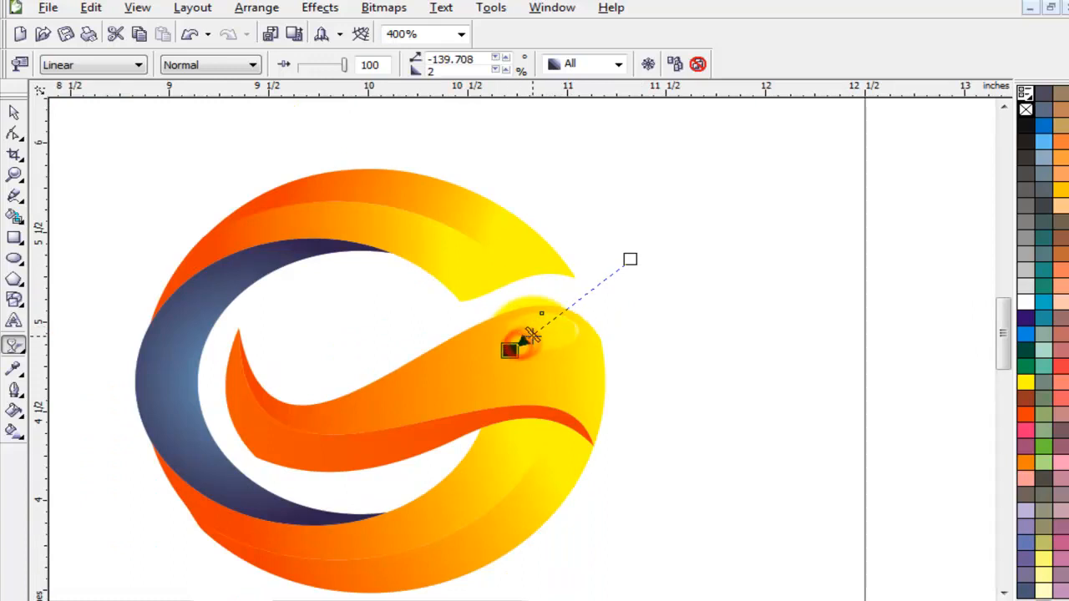
left_click(14, 112)
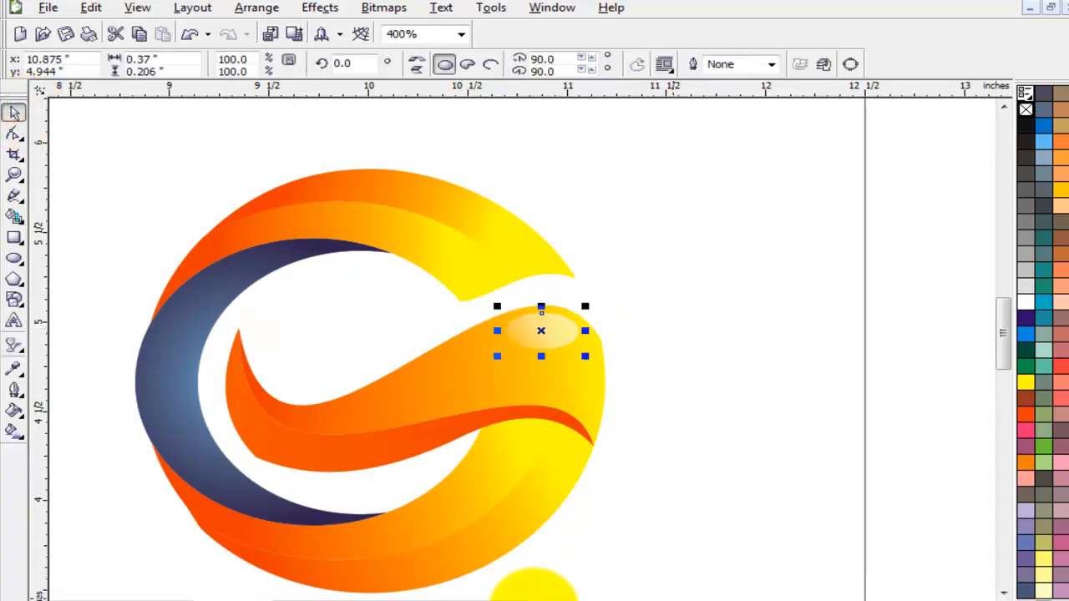
- Copy the highlight ellipse onto the upper band, rotate it to 342.5 degrees and enlarge it to 210.7%
left_click(534, 594)
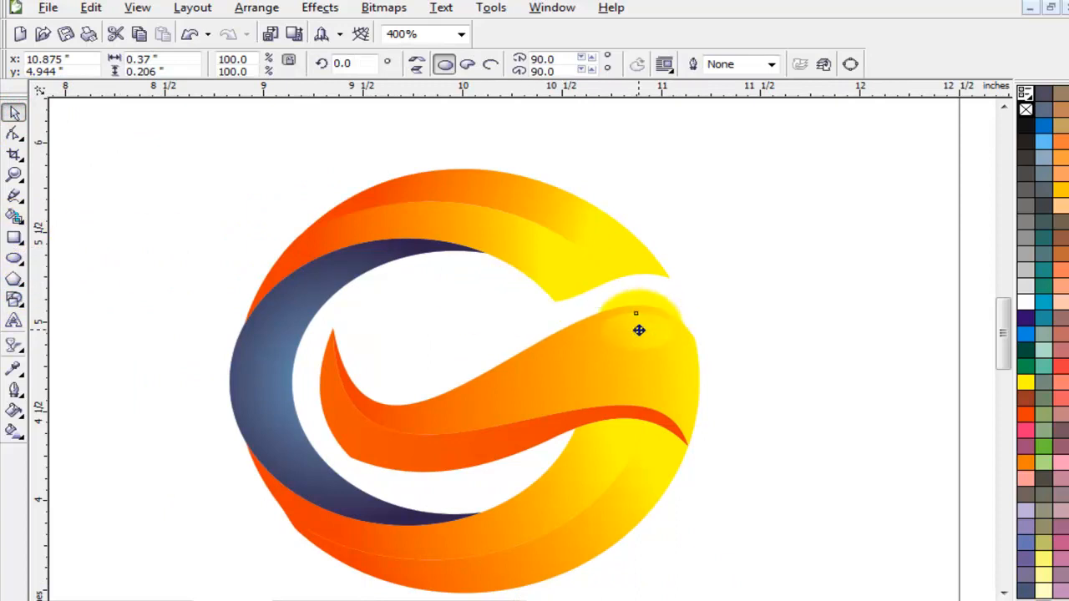
left_click_drag(637, 330, 551, 253)
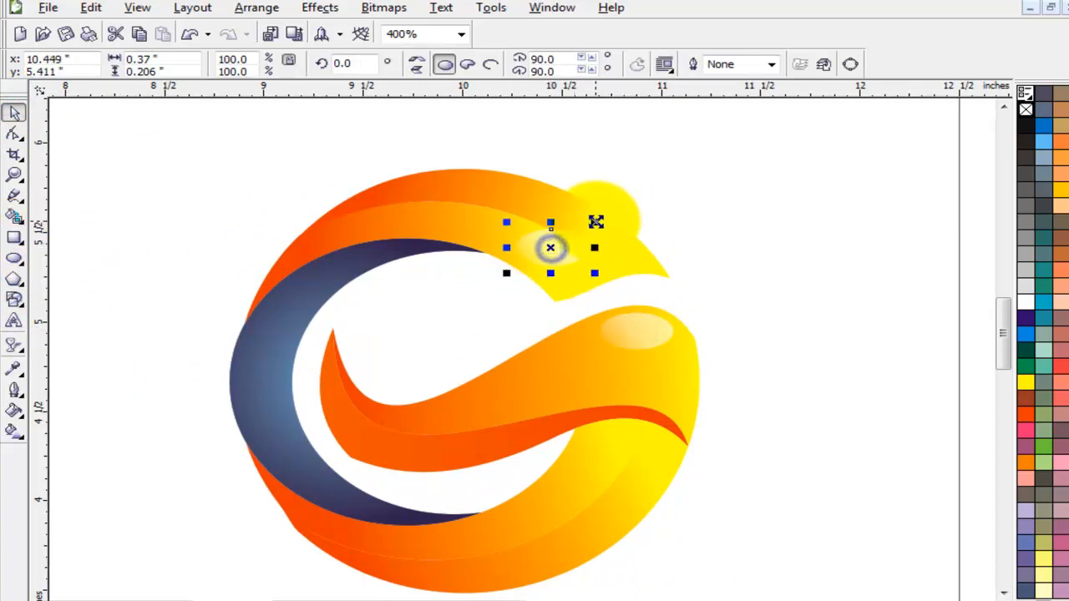
mouse_move(596, 223)
left_mouse_down()
mouse_move(618, 213)
mouse_move(635, 239)
mouse_move(589, 239)
left_mouse_up()
left_click(602, 233)
left_click_drag(521, 203, 483, 181)
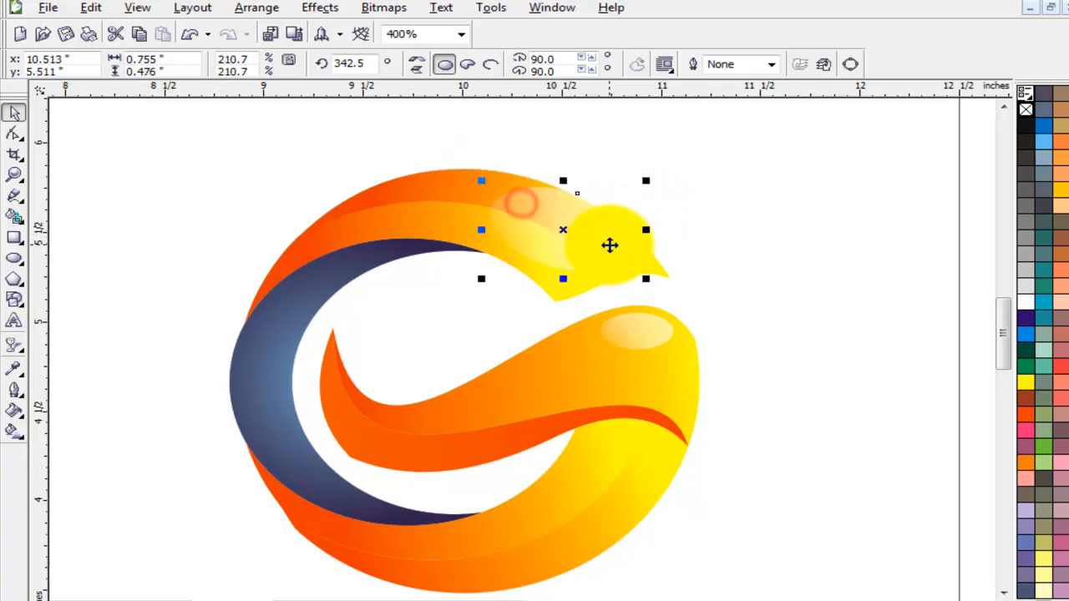
- Adjust the linear transparency on the upper band's highlight ellipse to a shorter, nearly horizontal fade by repositioning its ends and midpoint
left_click(13, 345)
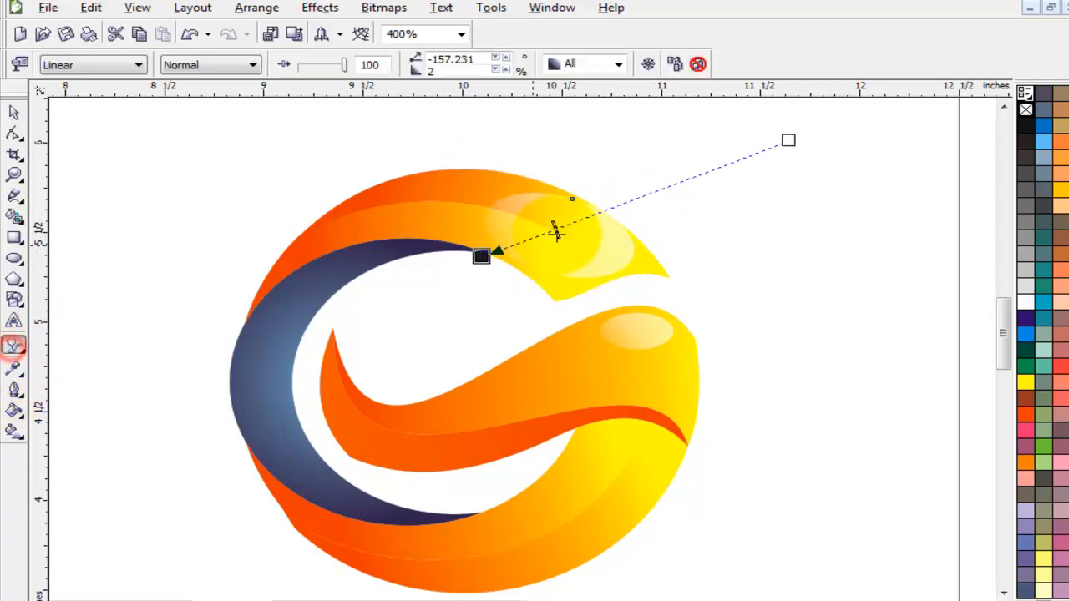
left_click(555, 229)
left_click_drag(636, 202, 485, 251)
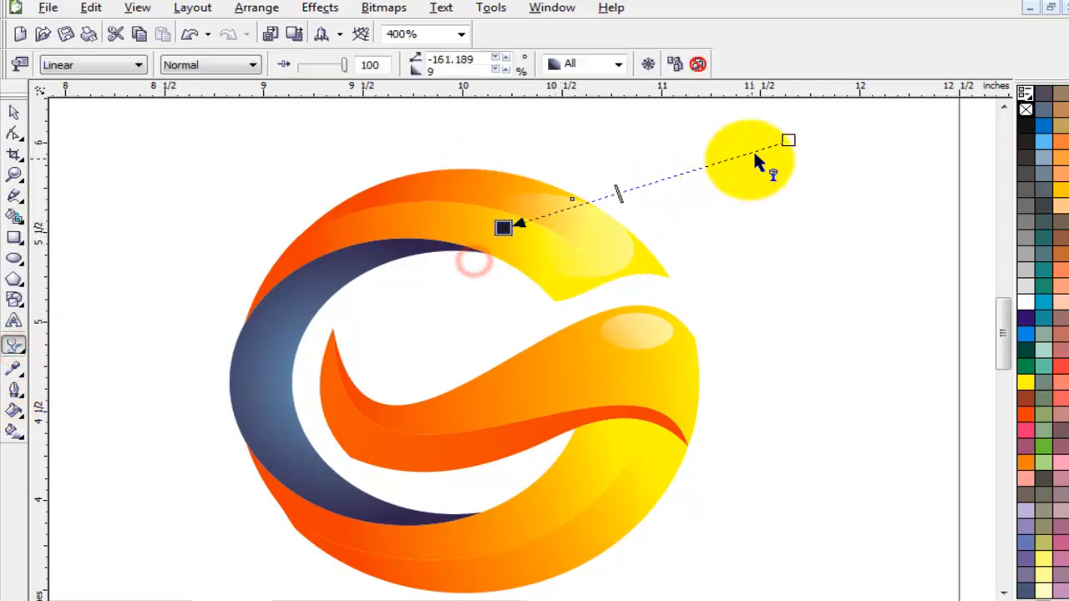
left_click_drag(787, 139, 677, 222)
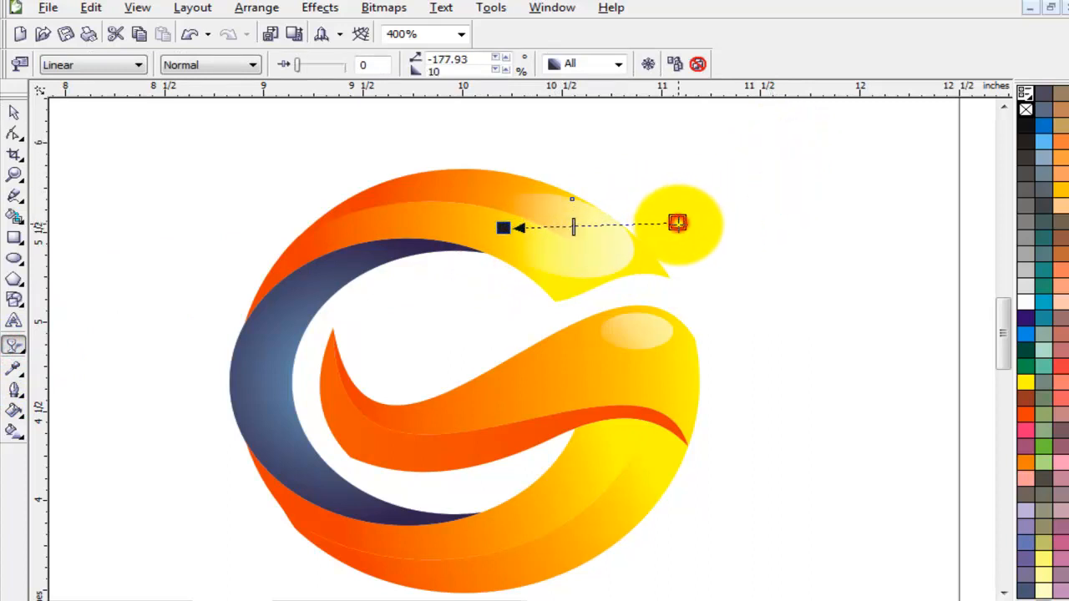
left_click_drag(504, 229, 504, 227)
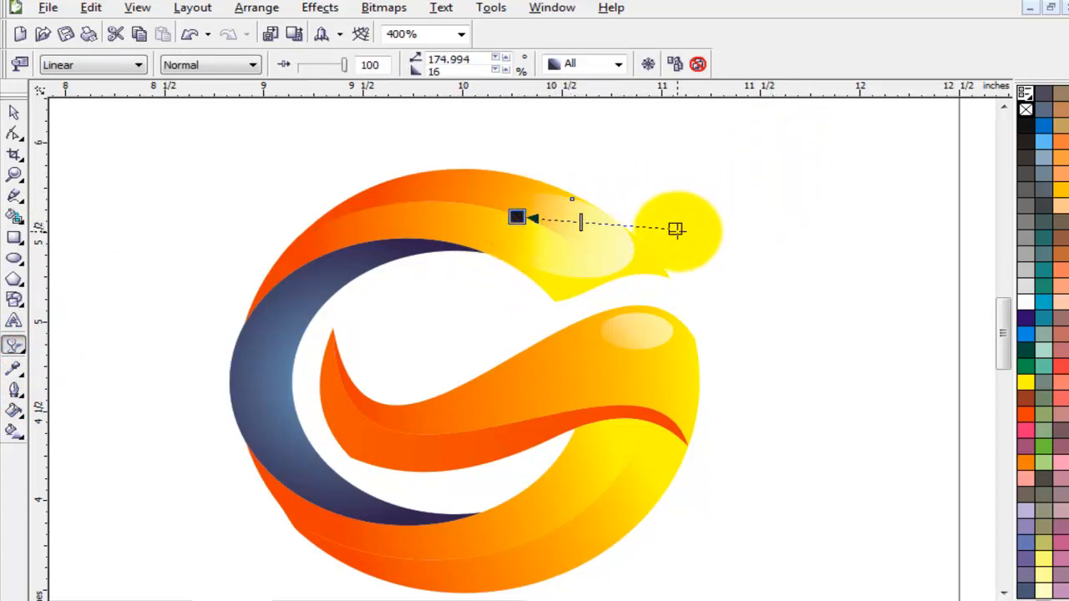
left_click_drag(679, 231, 669, 237)
left_click(15, 113)
left_click(762, 346)
- Move the highlight ellipse from the upper band onto the lower band beneath the wave's wide end and rotate it to 40.3 degrees
left_click_drag(597, 249, 628, 482)
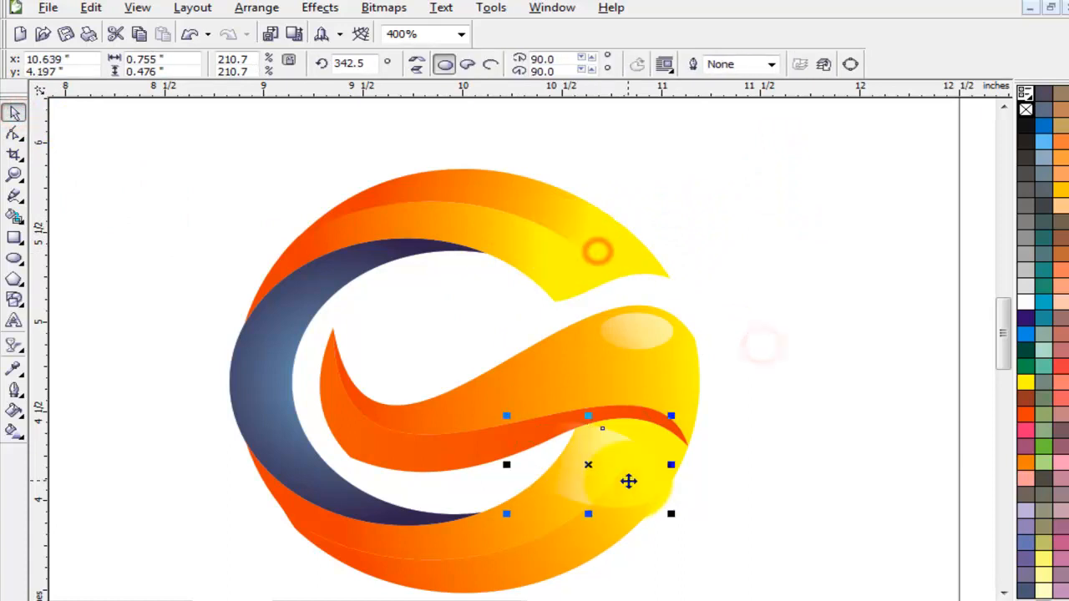
left_click(628, 482)
left_click_drag(672, 517, 727, 436)
left_click_drag(619, 453, 637, 458)
left_click_drag(685, 526, 680, 532)
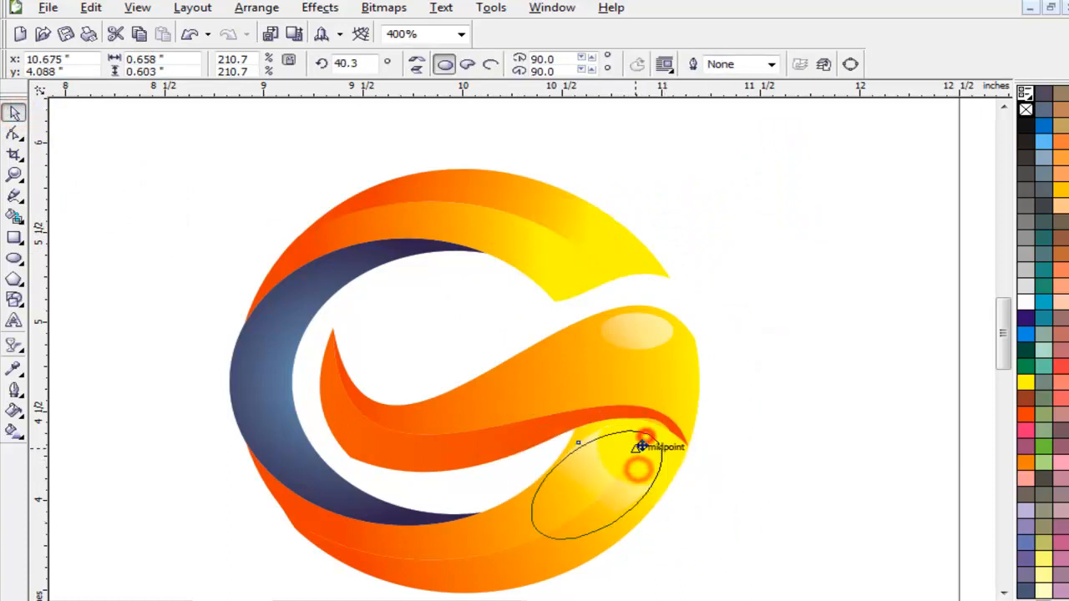
left_click(172, 456)
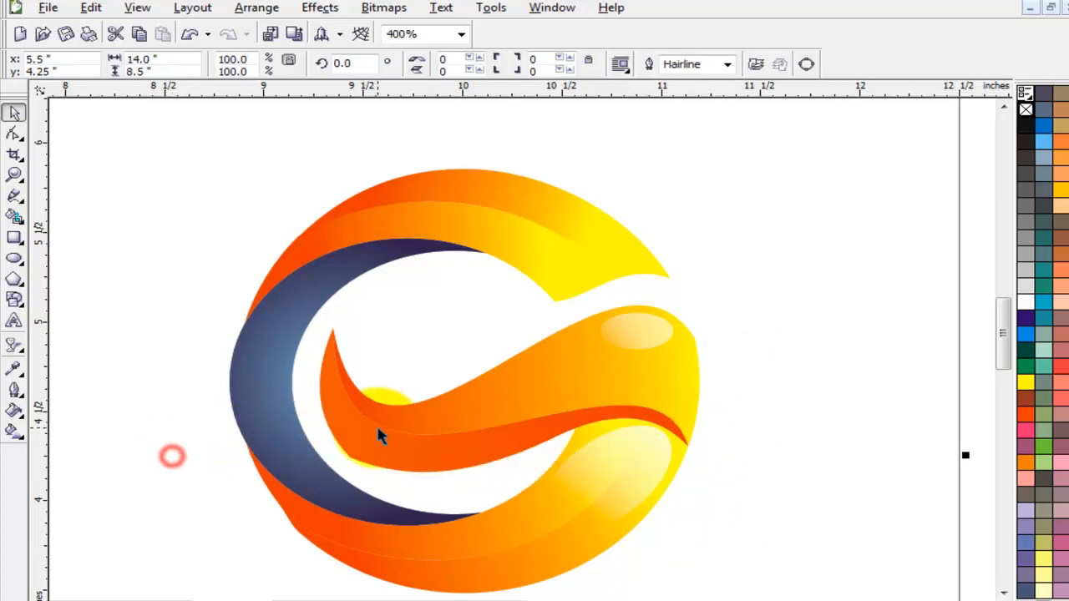
- Compare the recreated logo with the reference image side by side
key("F4")
key("z")
left_click_drag(418, 249, 945, 431)
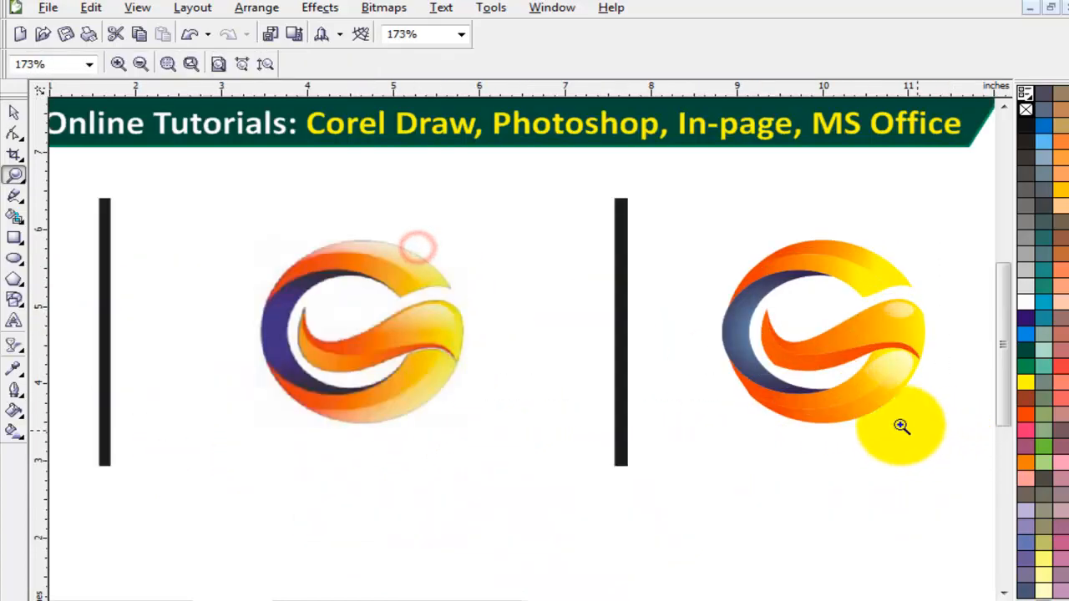
left_click_drag(203, 188, 964, 496)
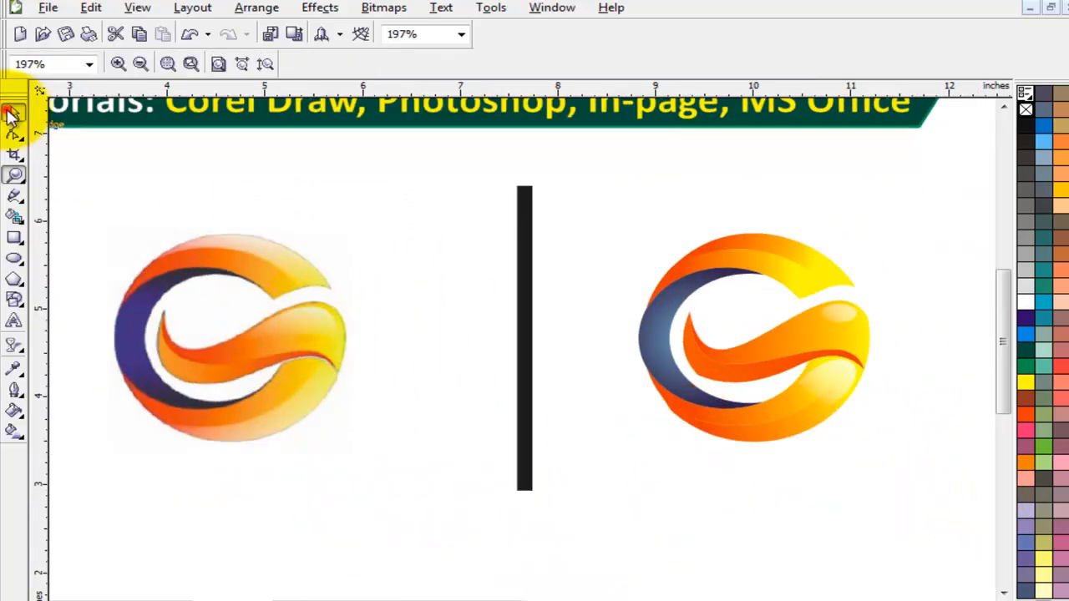
left_click(13, 112)
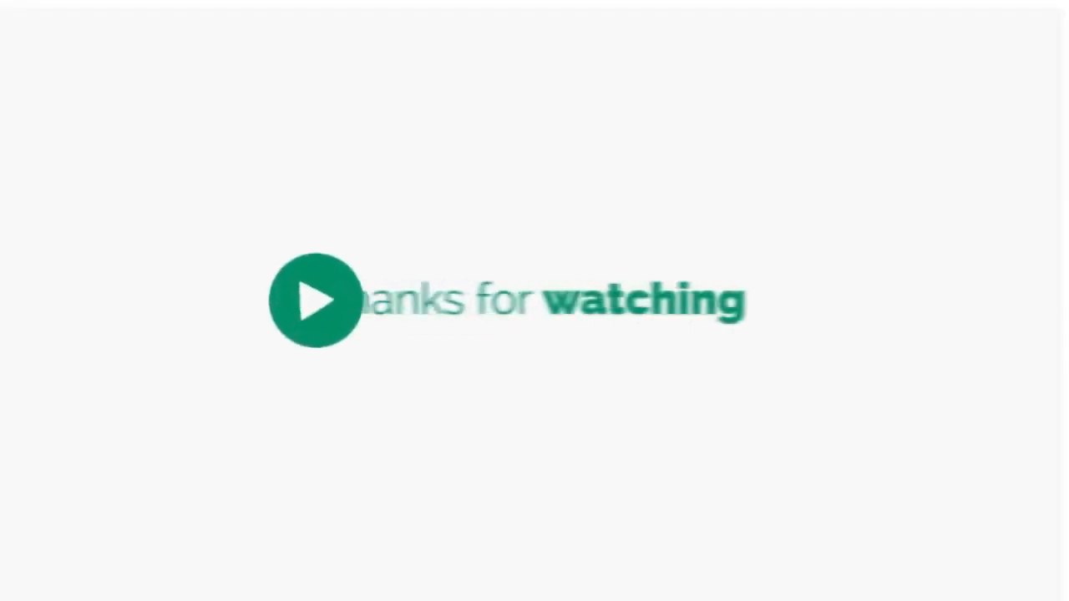